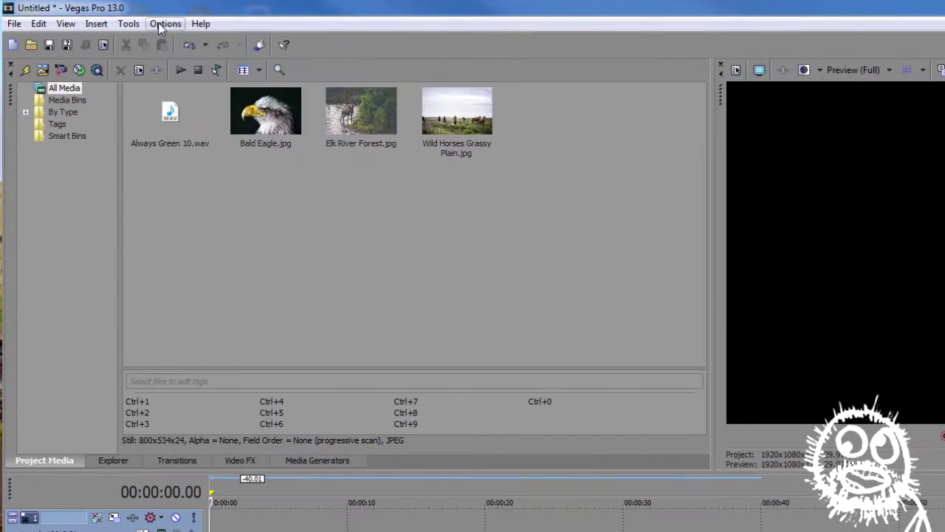
Step: Open the preferences and look through the VST effects, MIDI, audio device and general settings
left_click(136, 19)
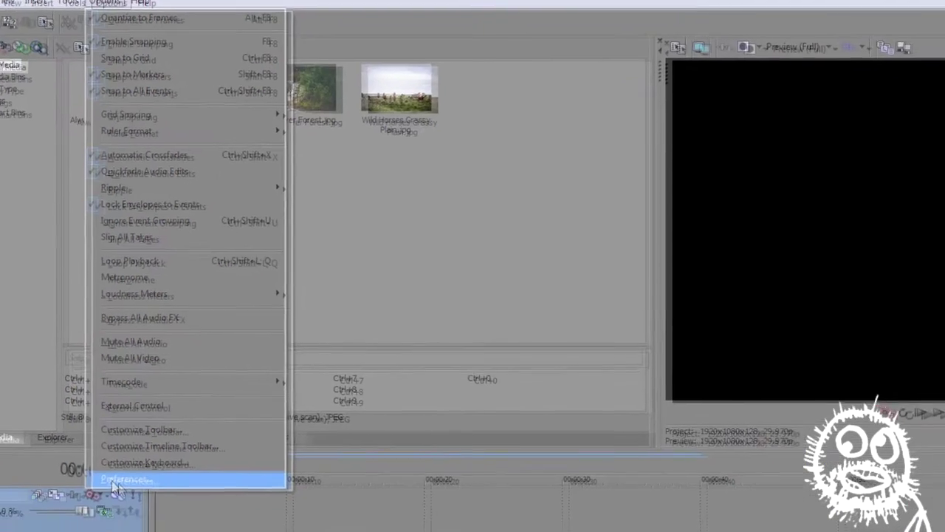
left_click(175, 503)
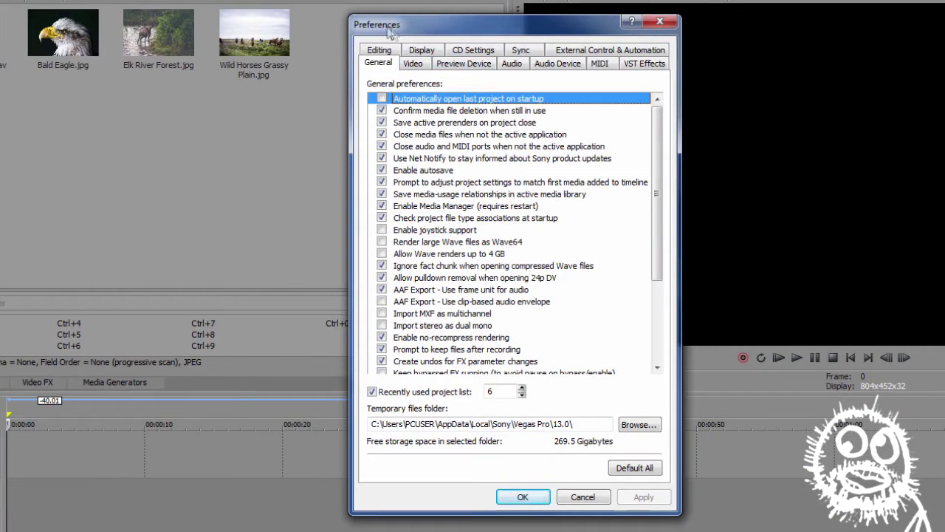
left_click_drag(429, 34, 374, 42)
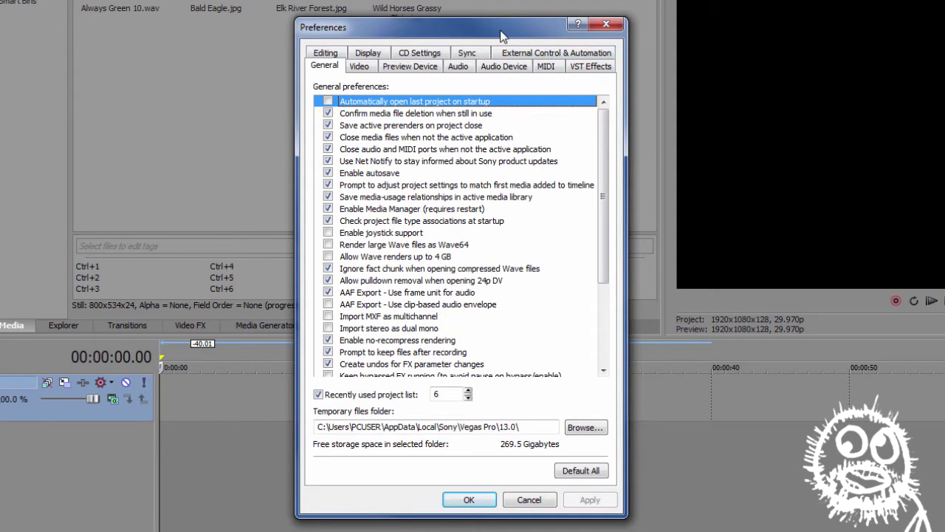
left_click(589, 72)
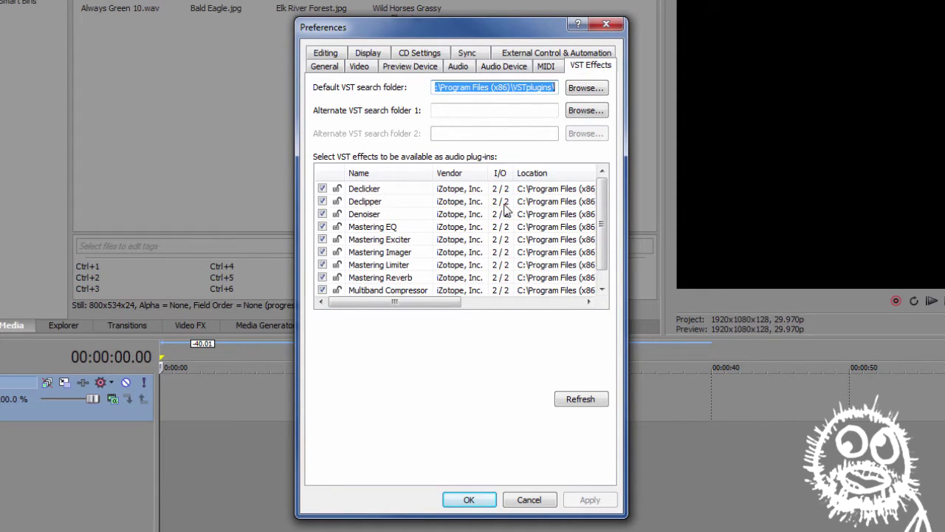
left_click(547, 67)
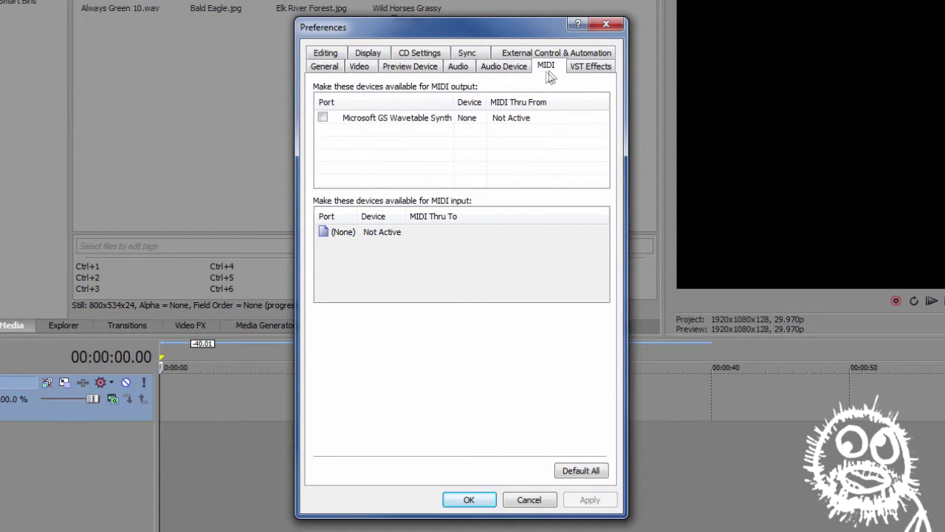
left_click(518, 69)
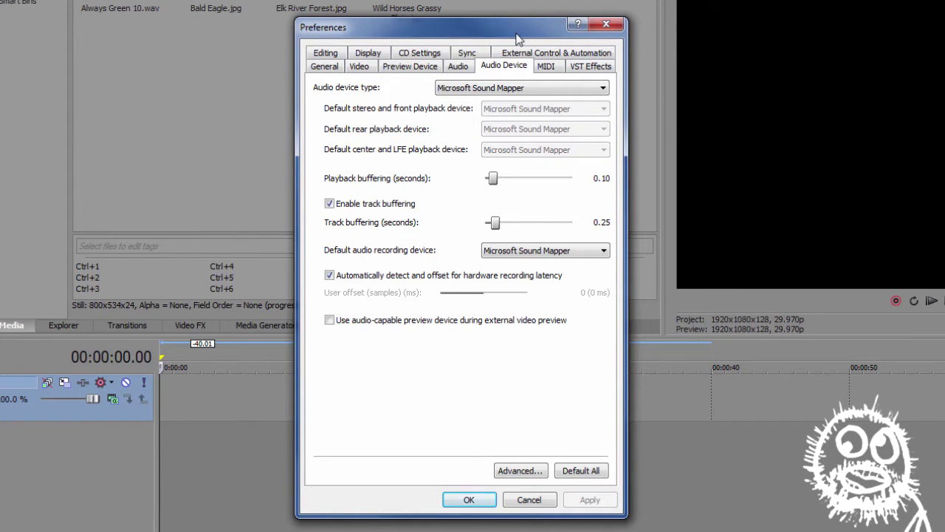
left_click(325, 66)
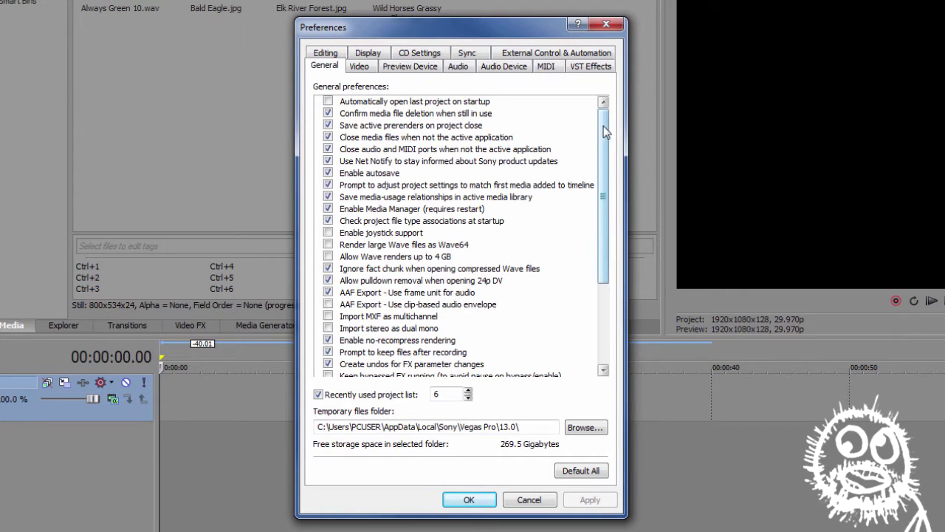
left_click_drag(604, 131, 607, 218)
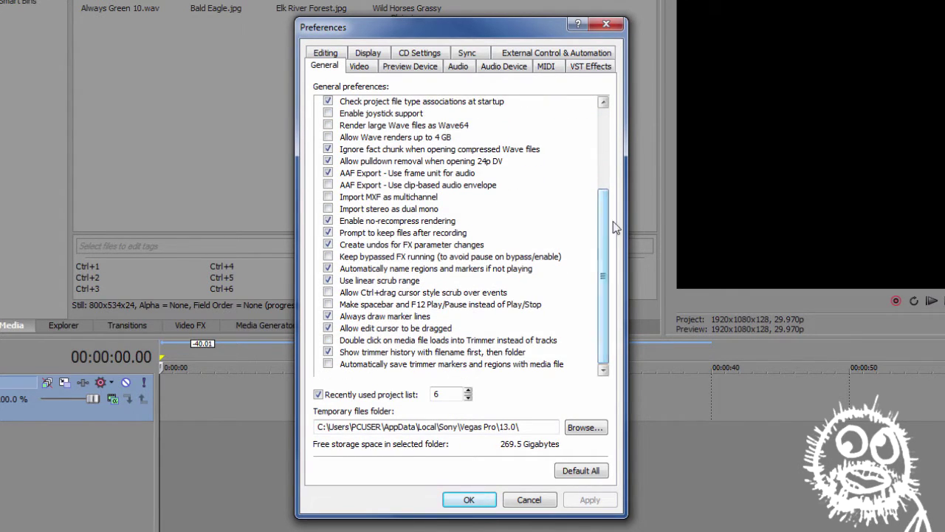
left_click_drag(605, 227, 604, 146)
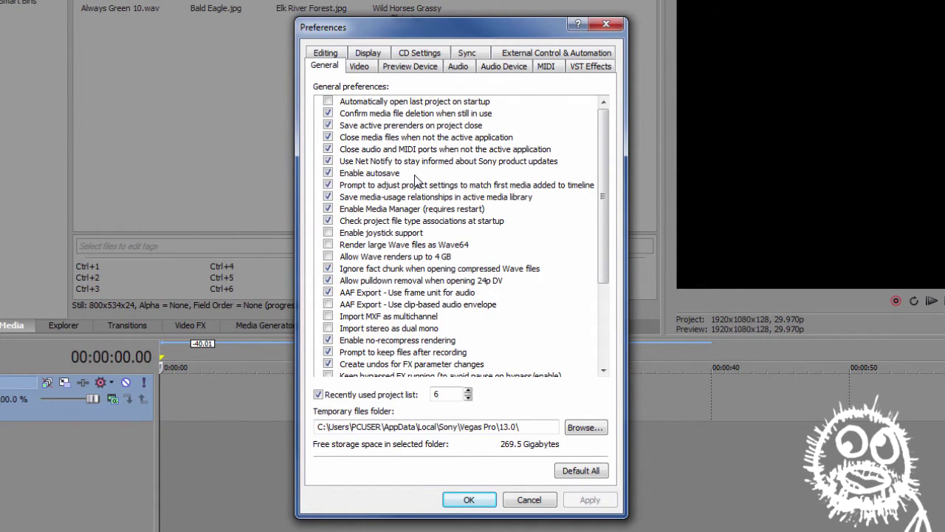
Step: Review the video preferences, including the choices for GPU acceleration of video processing
left_click(358, 66)
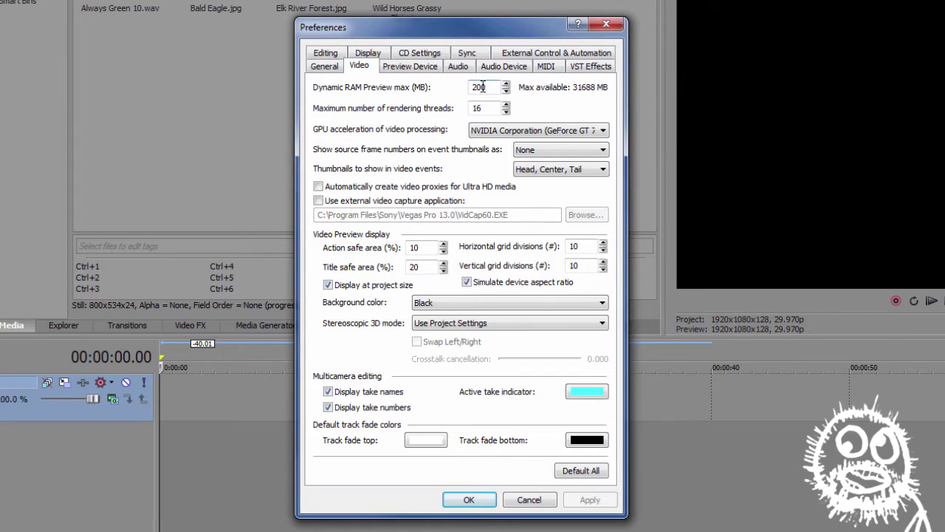
left_click(602, 132)
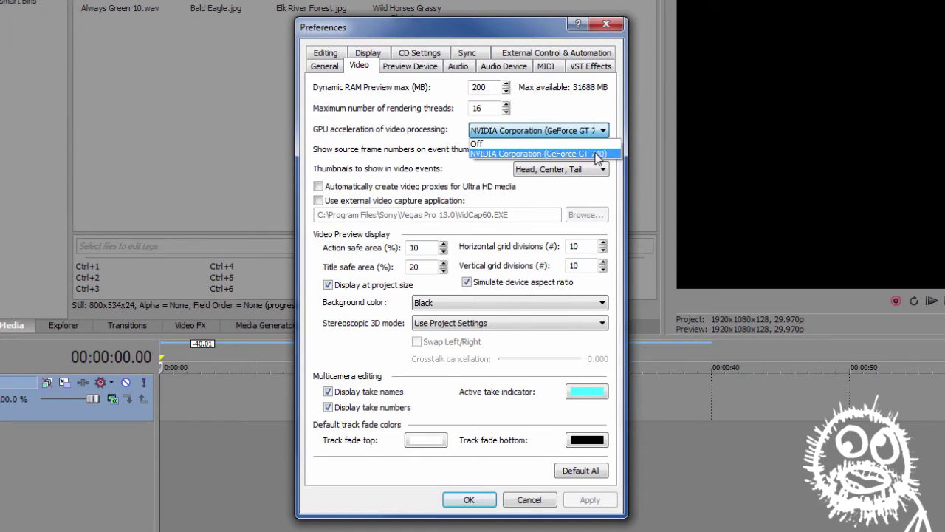
left_click(606, 134)
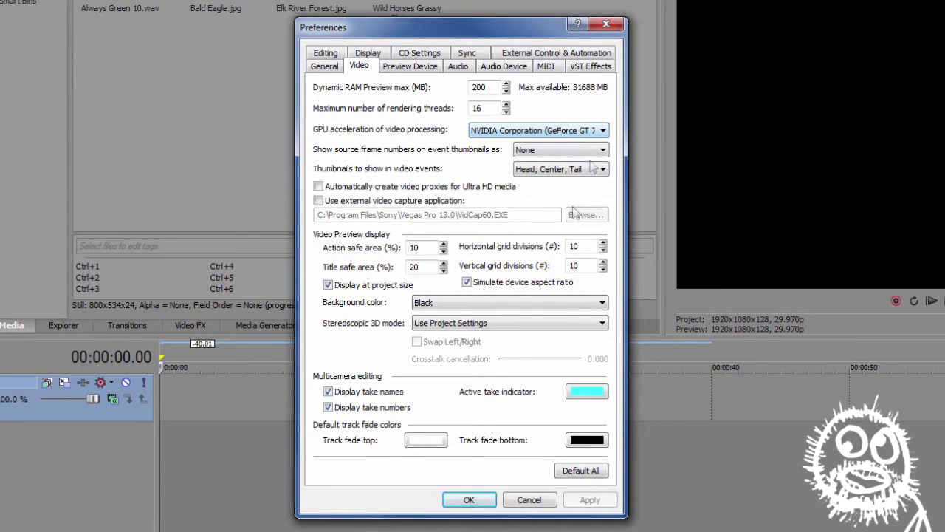
Step: Disable looping on events by default in the editing preferences and apply the change
left_click(326, 54)
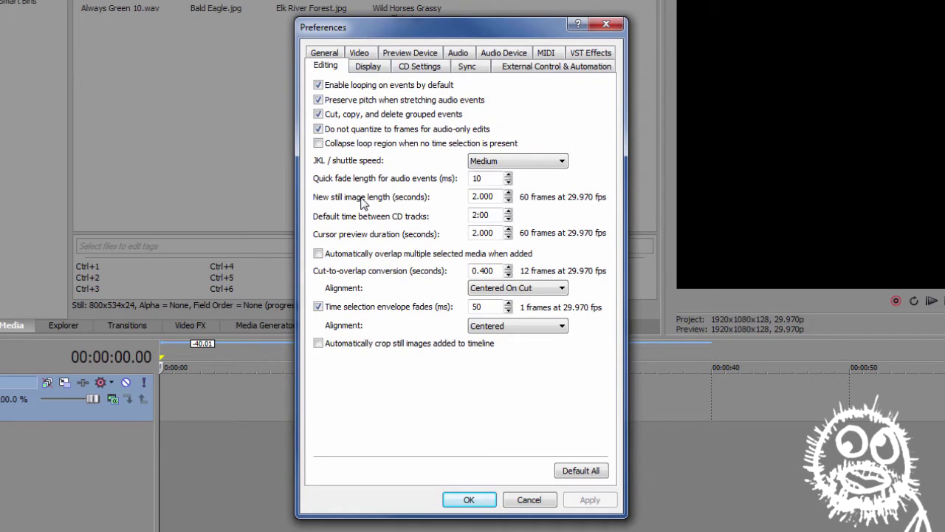
left_click(318, 86)
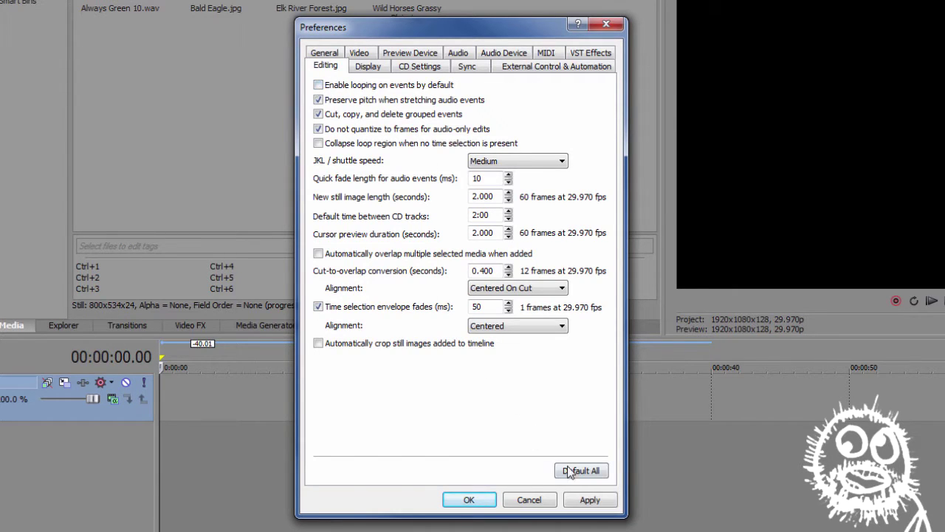
left_click(583, 500)
left_click(470, 500)
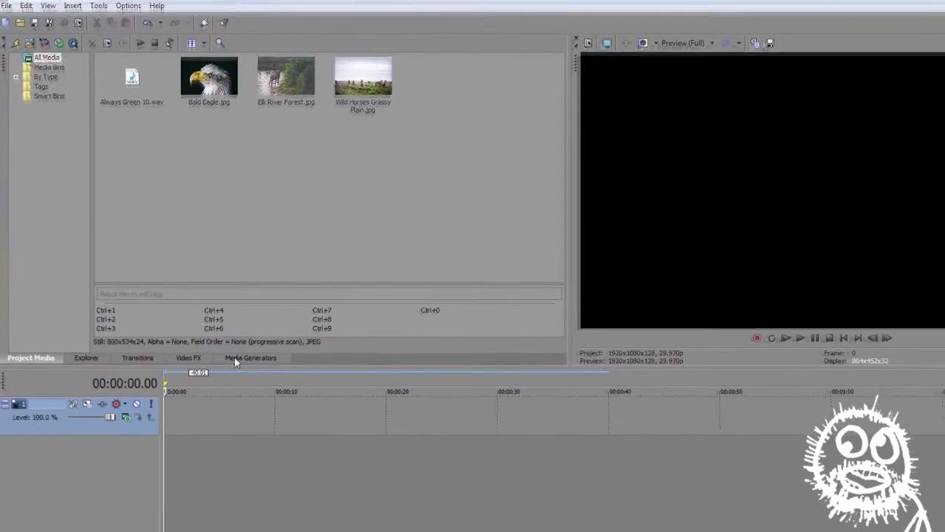
Step: Place the Earthquake preset from Titles & Text at the start of the video track and play it
left_click(267, 325)
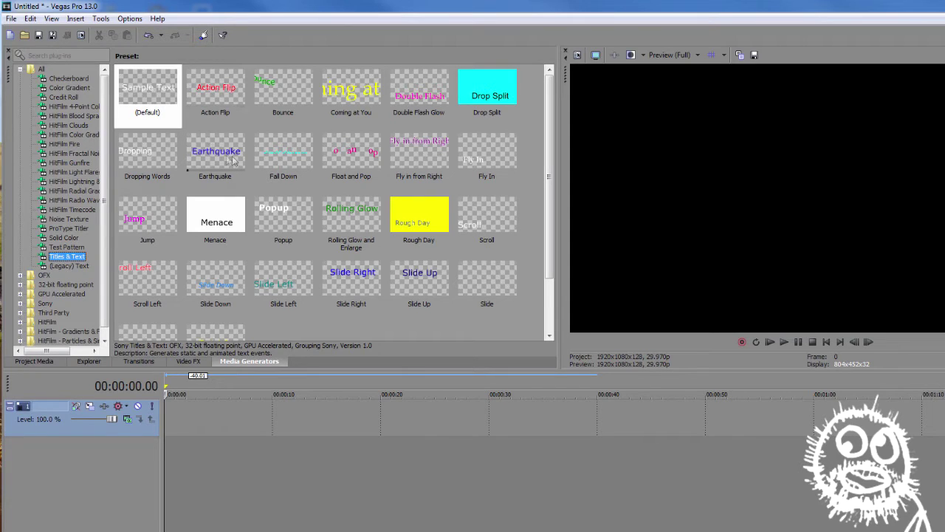
left_click_drag(217, 155, 166, 426)
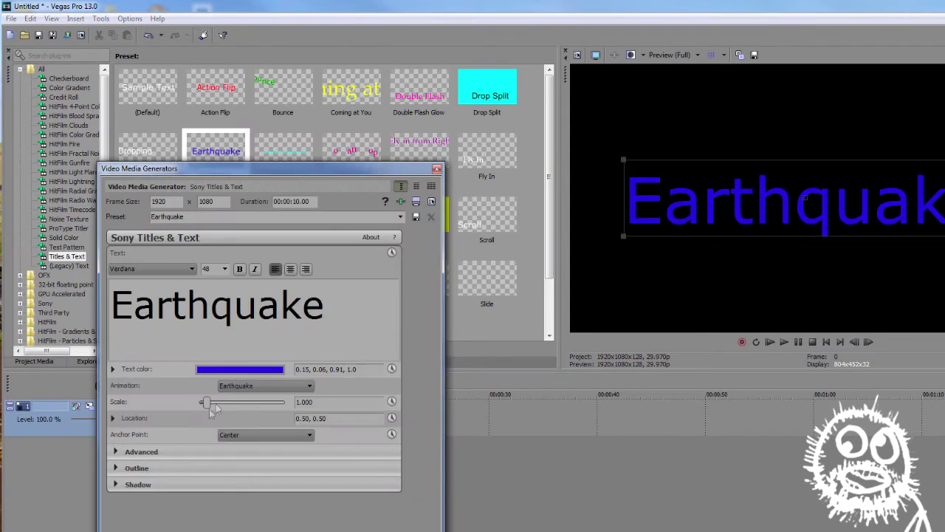
left_click(436, 169)
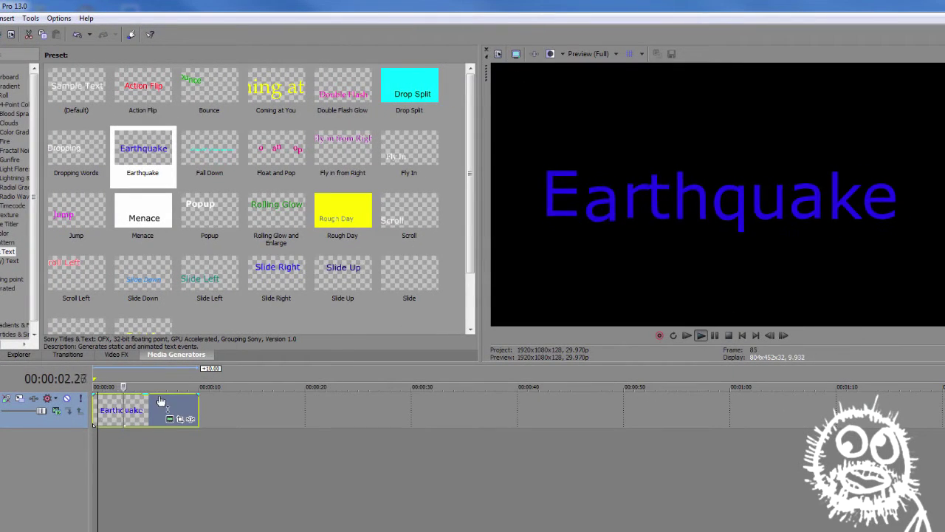
key("space")
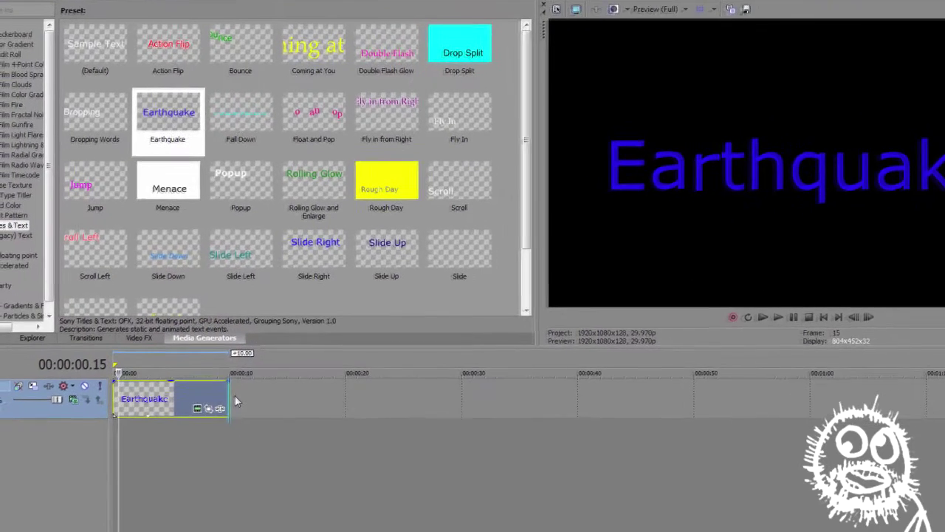
Step: Stretch the Earthquake title event to about 43 seconds to check it for loop marks, and delete it from the track
left_click_drag(208, 405, 646, 389)
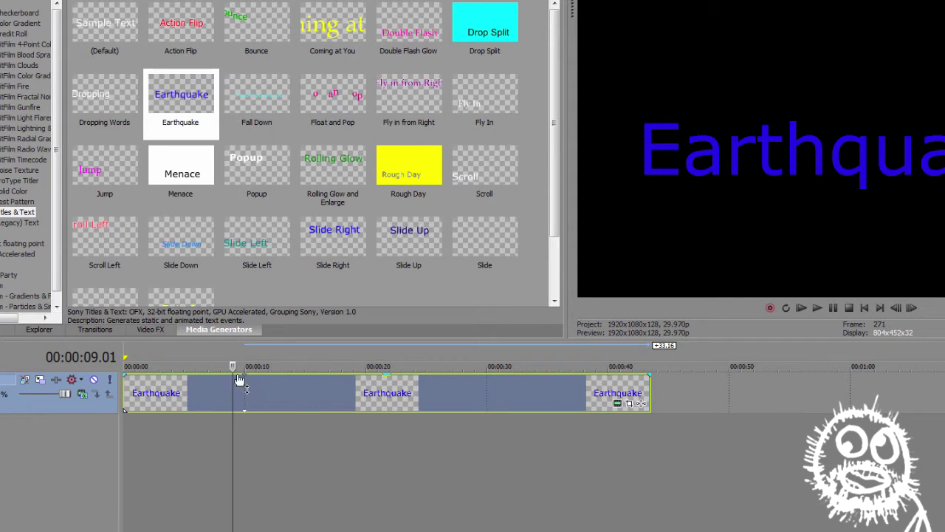
left_click_drag(234, 395, 386, 392)
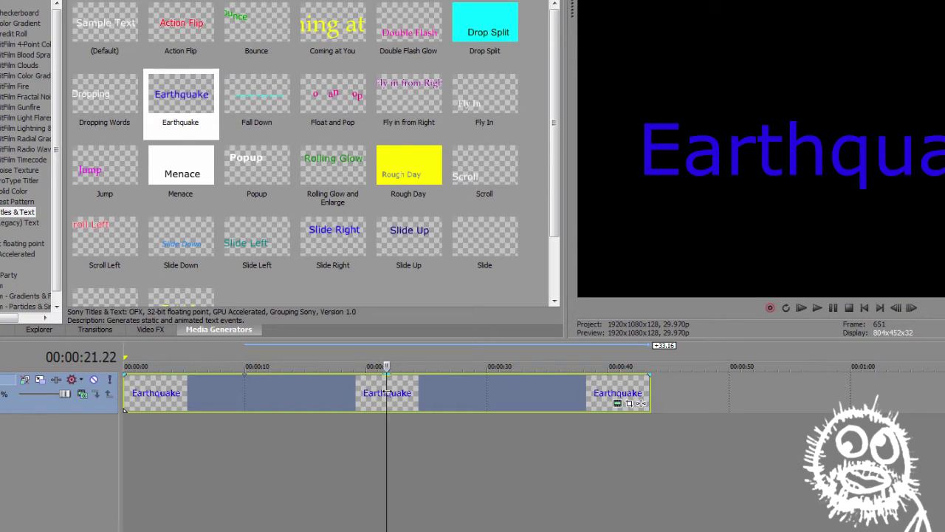
left_click(188, 391)
key("Delete")
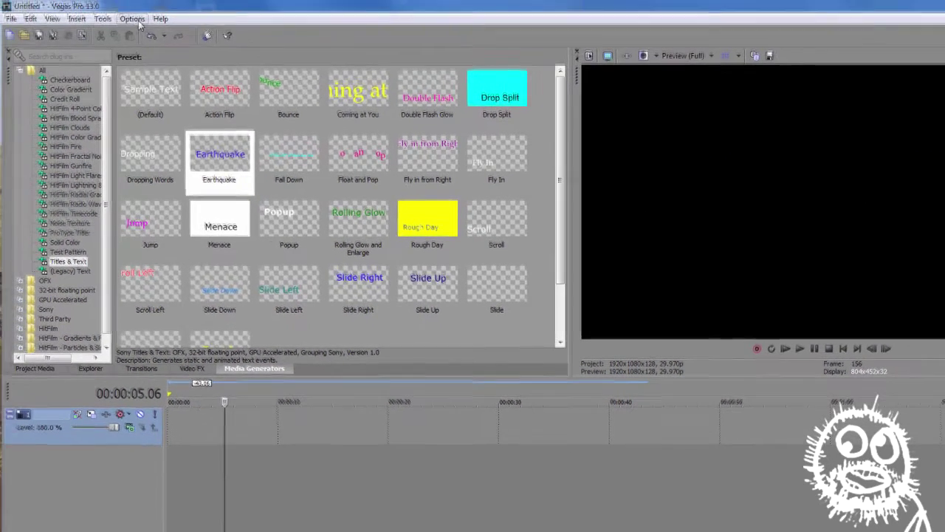
Step: Enable looping on events by default in the editing preferences and apply the change
left_click(130, 16)
left_click(148, 403)
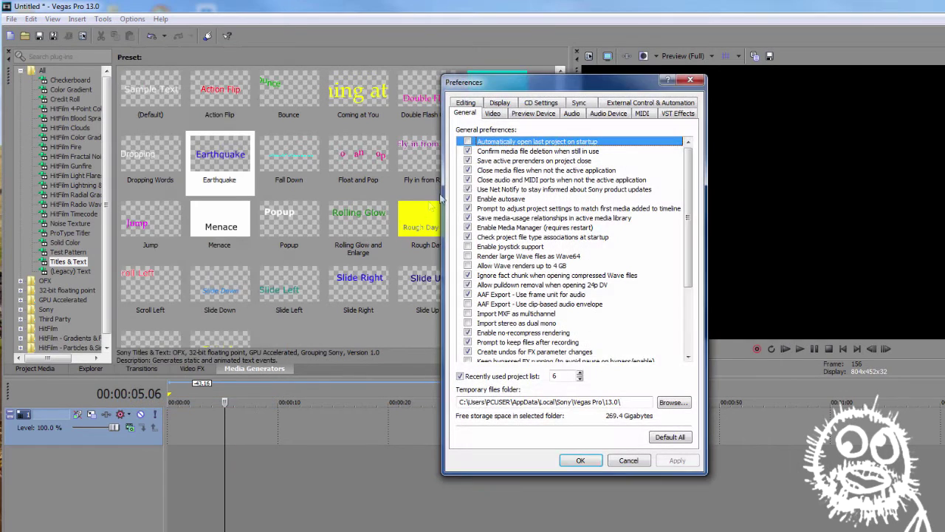
left_click(466, 103)
left_click(461, 129)
left_click(677, 461)
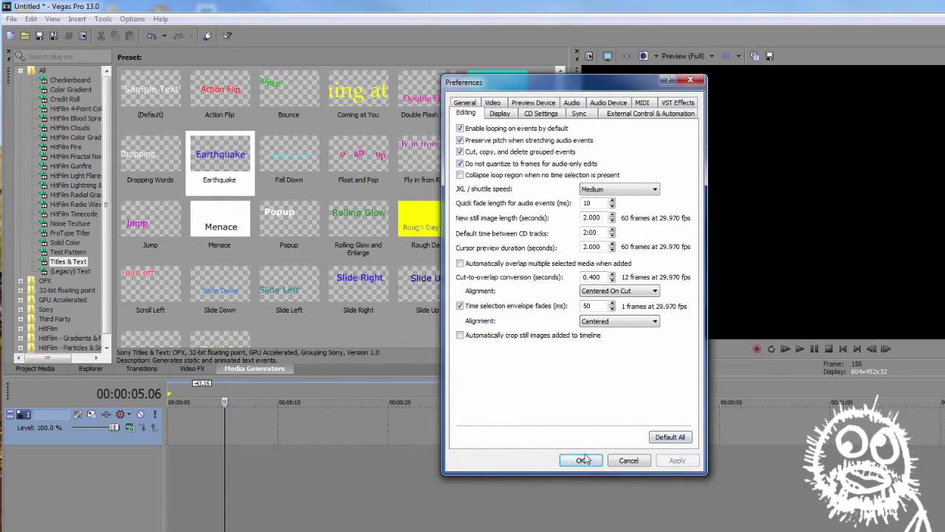
left_click(580, 460)
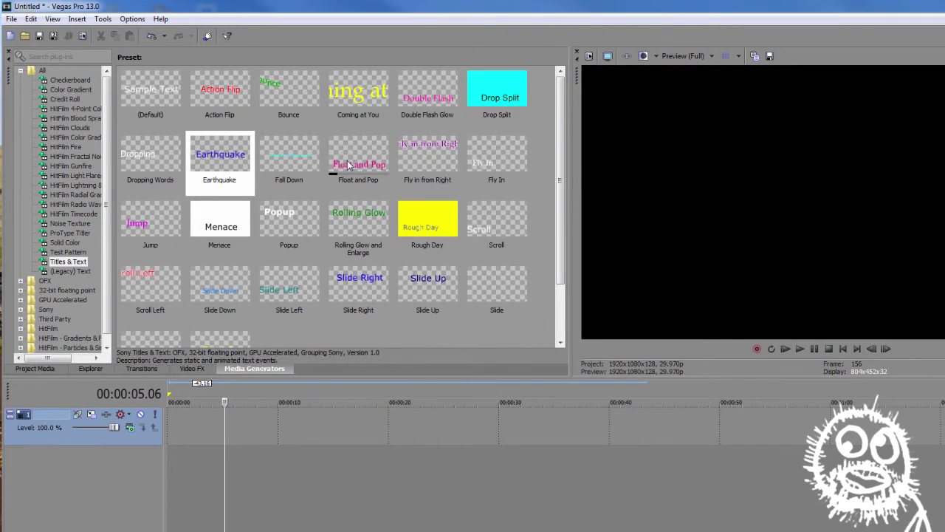
Step: Add the Earthquake title preset at the start of the empty video track and stretch its event to about 23 seconds
left_click_drag(220, 159, 171, 420)
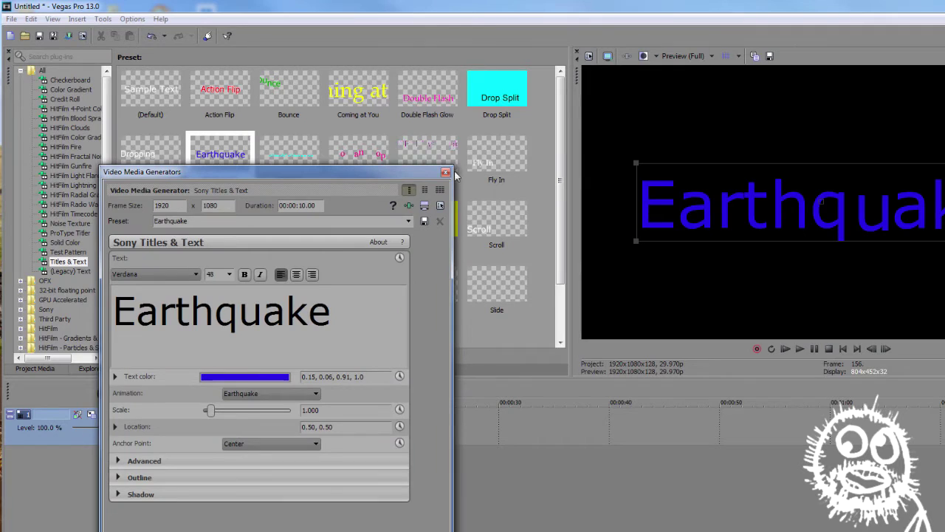
left_click(446, 172)
left_click_drag(277, 423, 367, 425)
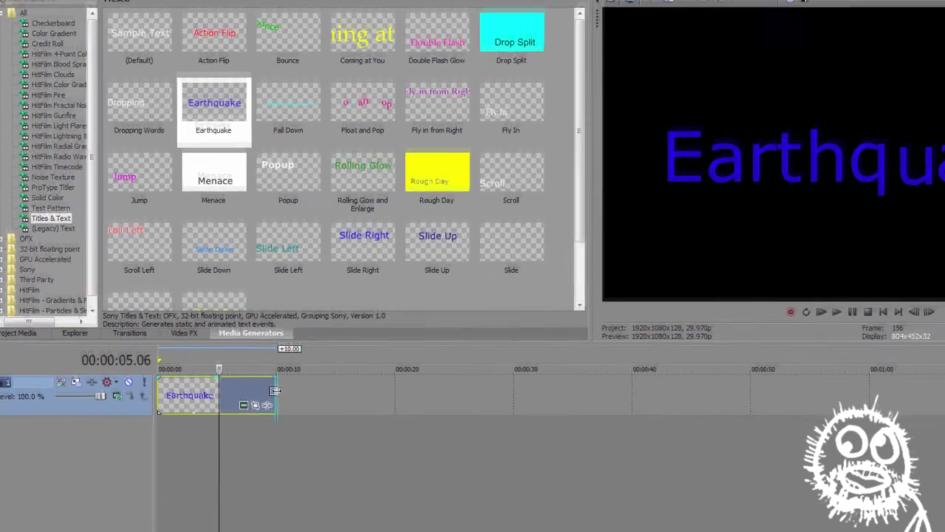
left_click_drag(385, 319, 459, 319)
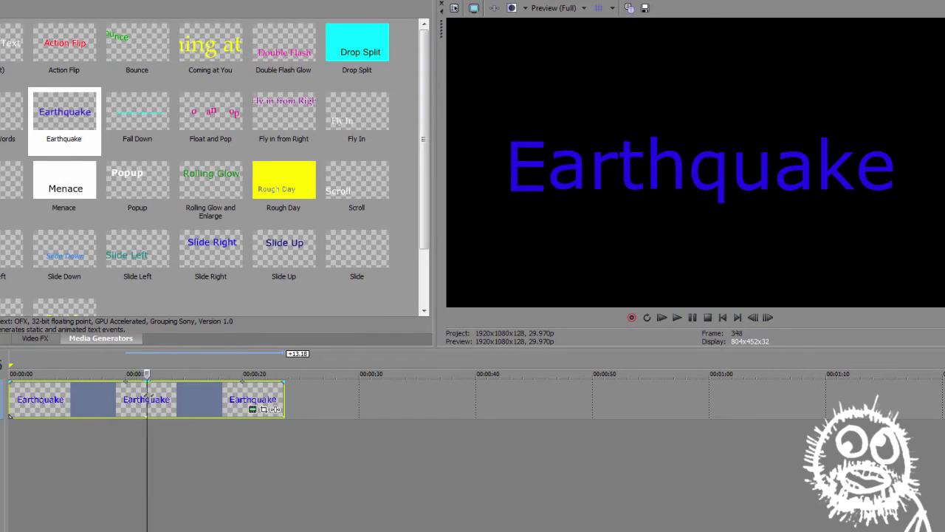
Step: Scrub through the lengthened title event to inspect its loop marks, and extend it to about 30 seconds
left_click_drag(226, 390, 255, 400)
left_click(261, 400)
left_click_drag(283, 394, 360, 396)
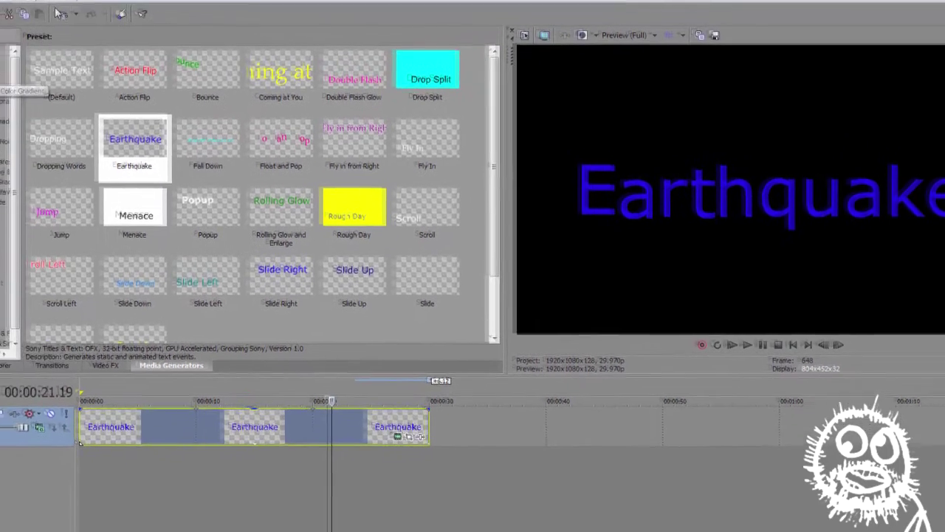
Step: Turn off preserving pitch when stretching audio events in the editing preferences and apply the change
left_click(104, 20)
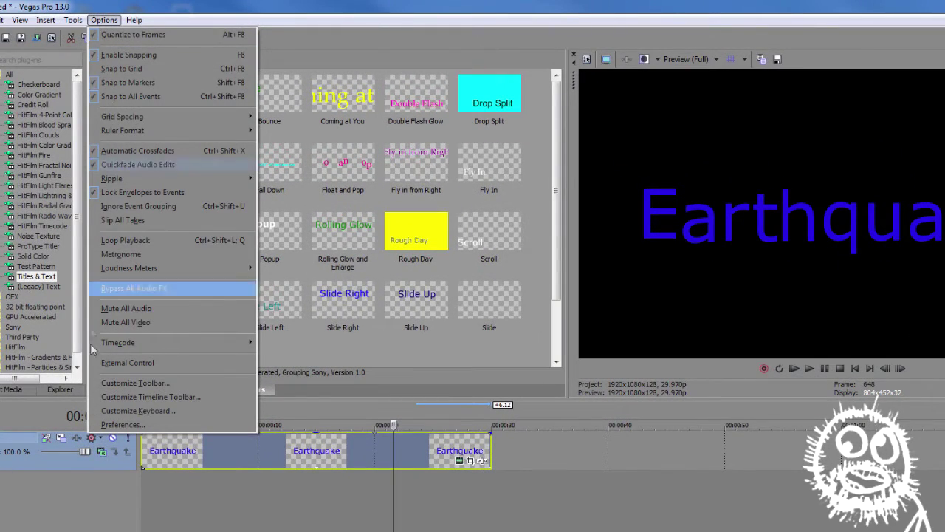
left_click(122, 425)
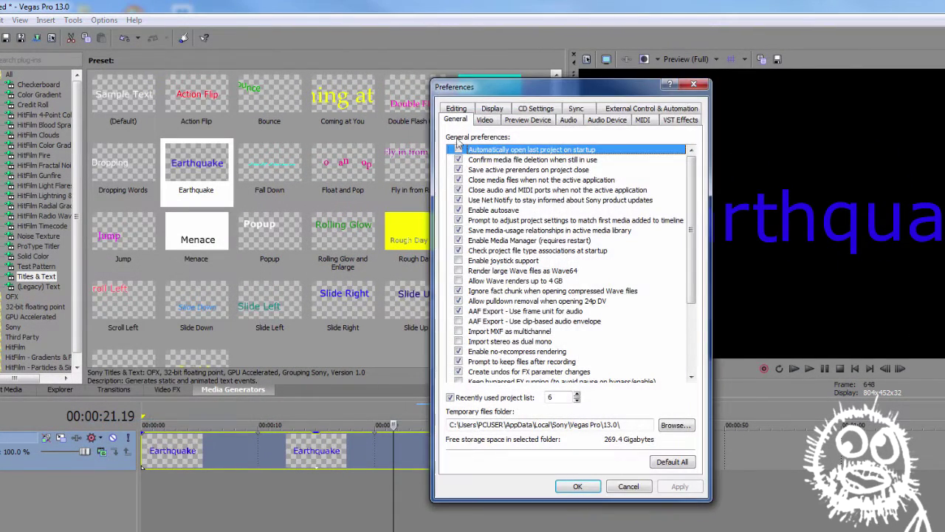
left_click(459, 112)
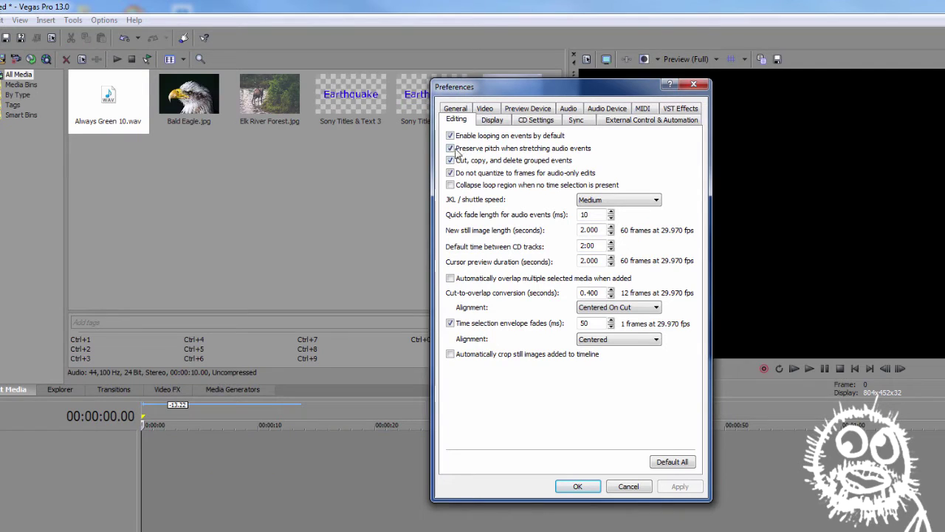
left_click(450, 149)
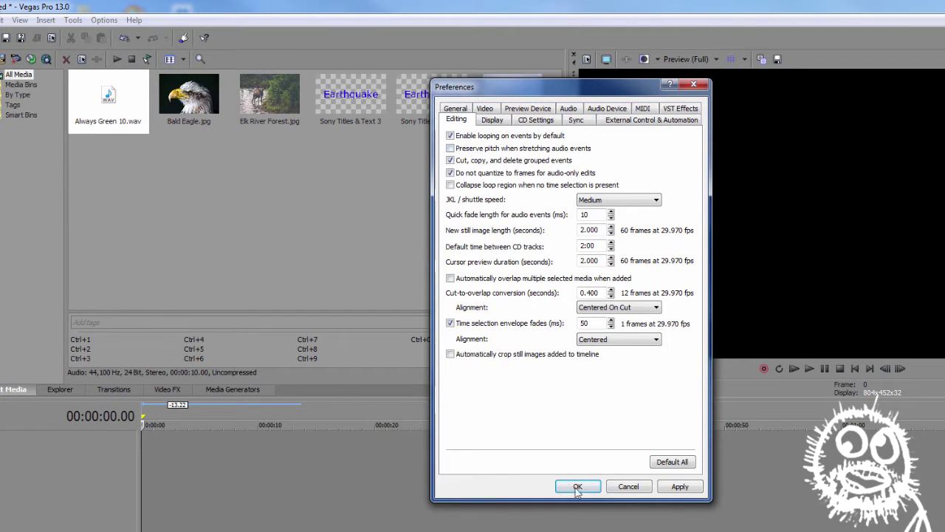
left_click(675, 487)
left_click(576, 487)
Step: Add Always Green 10.wav from the project media to a new audio track at the start of the timeline
left_click(110, 115)
left_click_drag(111, 114, 150, 445)
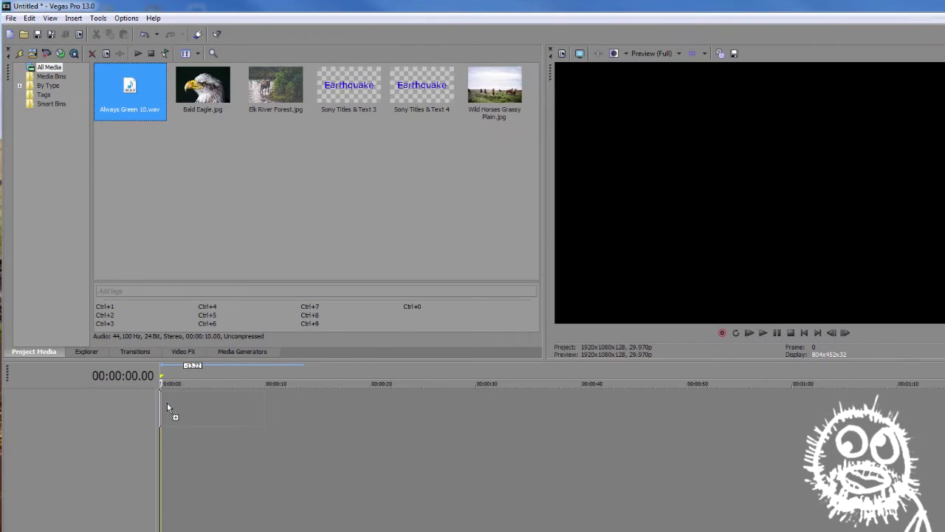
left_click_drag(167, 401, 167, 402)
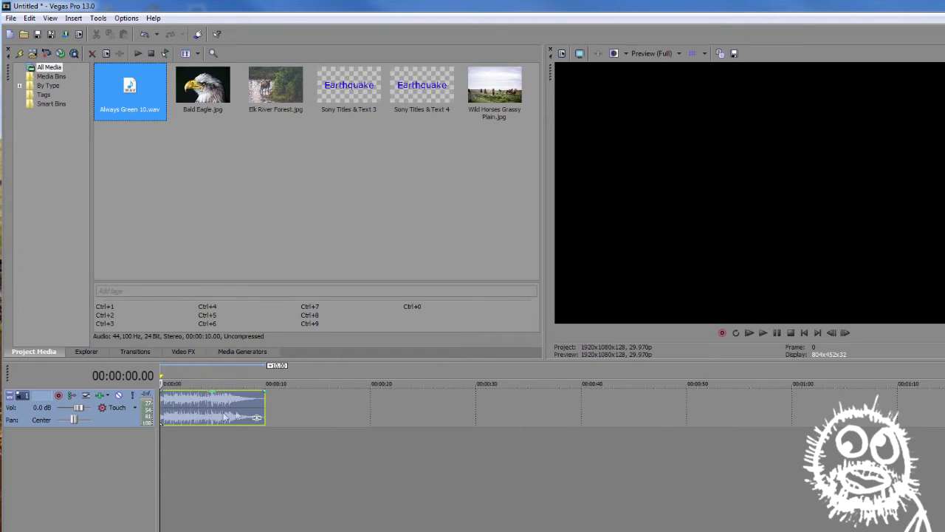
Step: Time-stretch the Always Green 10 audio event to about 12.5 seconds, comparing its playback before and after, and delete the event
key("space")
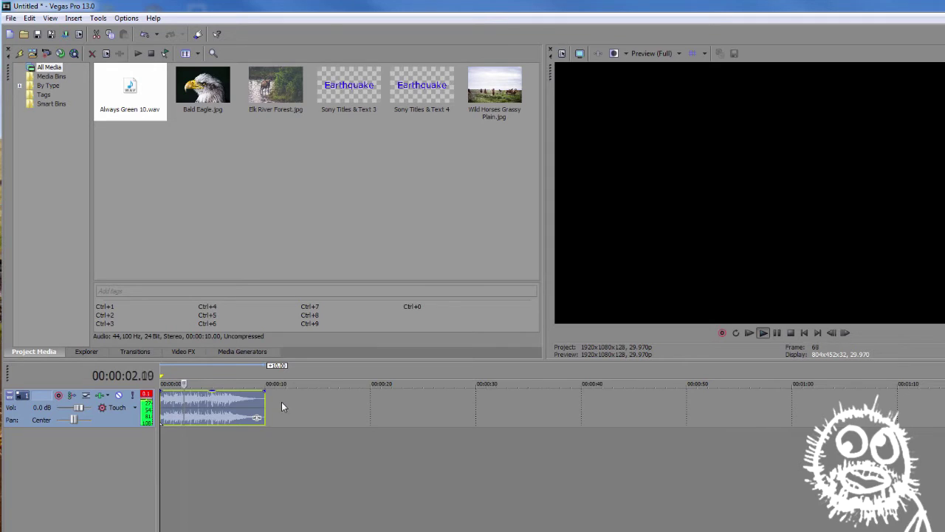
key("space")
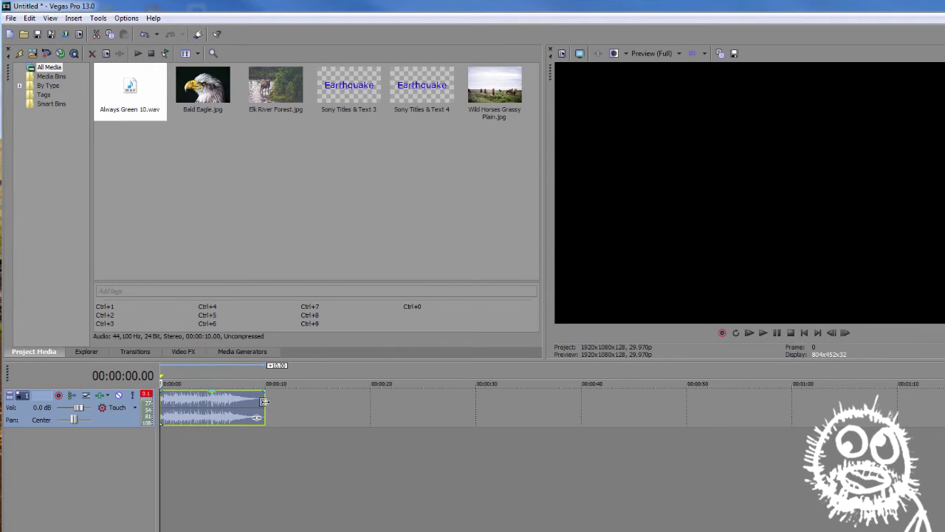
mouse_move(264, 401)
left_mouse_down()
mouse_move(399, 400)
mouse_move(266, 402)
left_mouse_up()
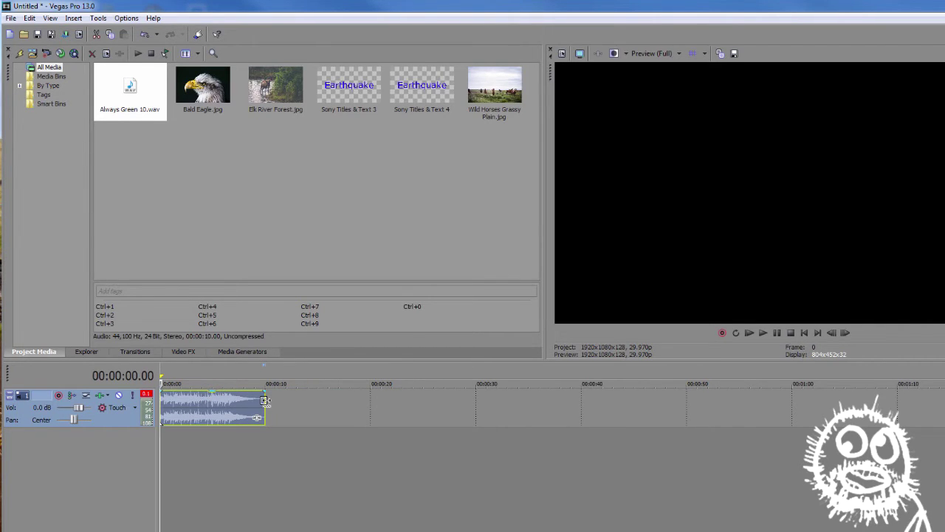
left_click_drag(269, 400, 292, 405)
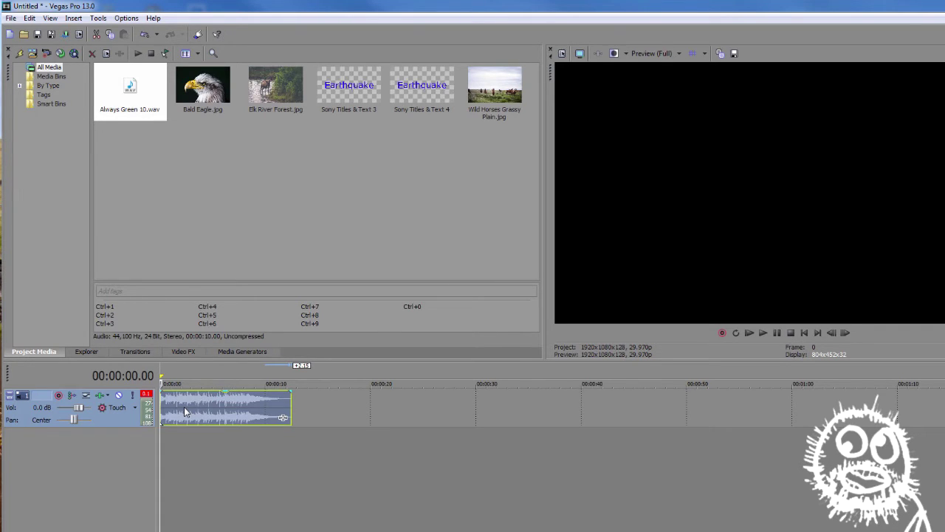
key("space")
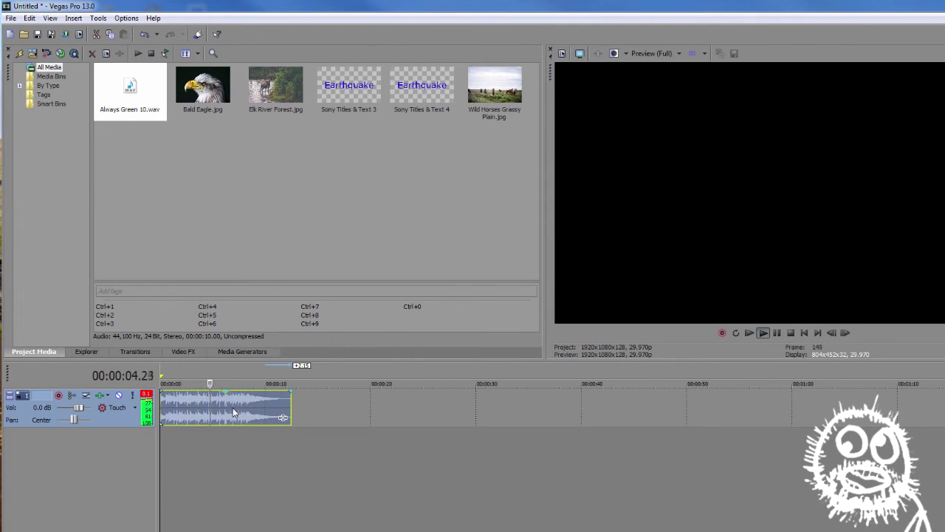
key("space")
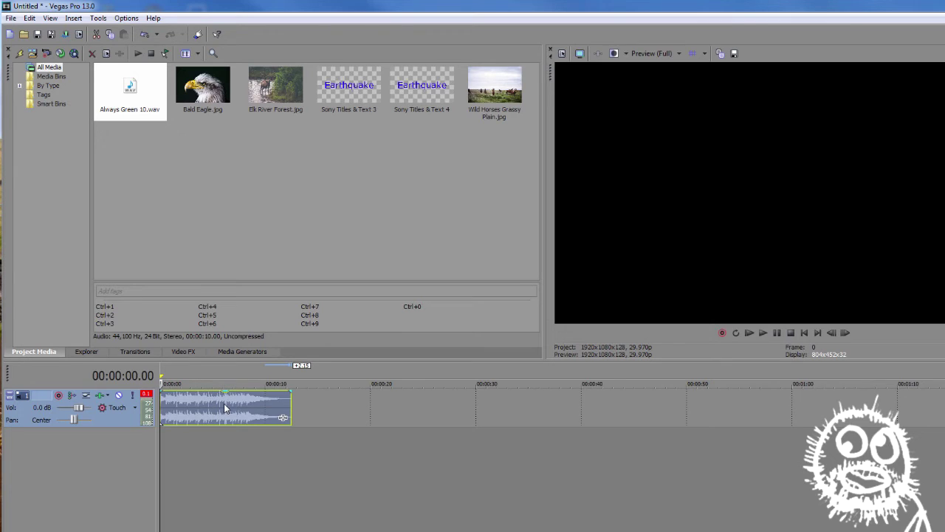
left_click(224, 404)
key("Delete")
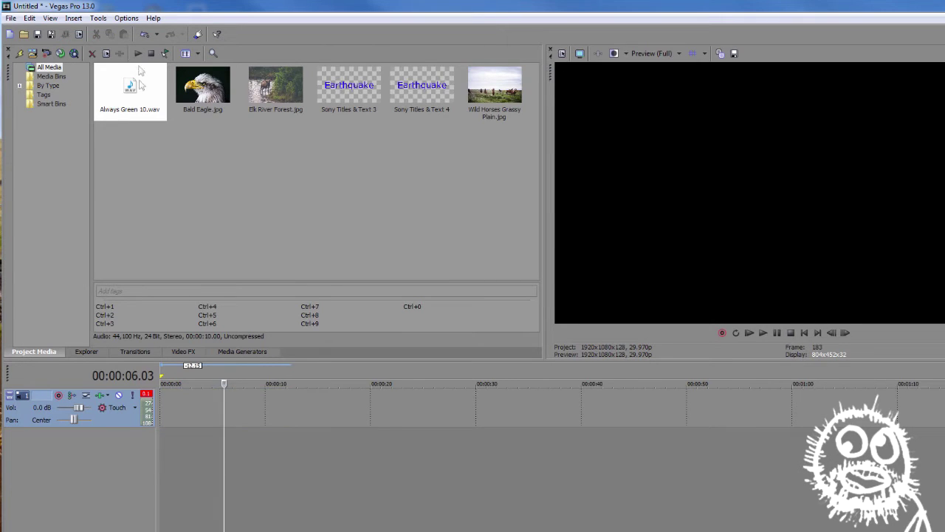
Step: Turn on preserving pitch when stretching audio events in the editing preferences and apply the change
left_click(123, 22)
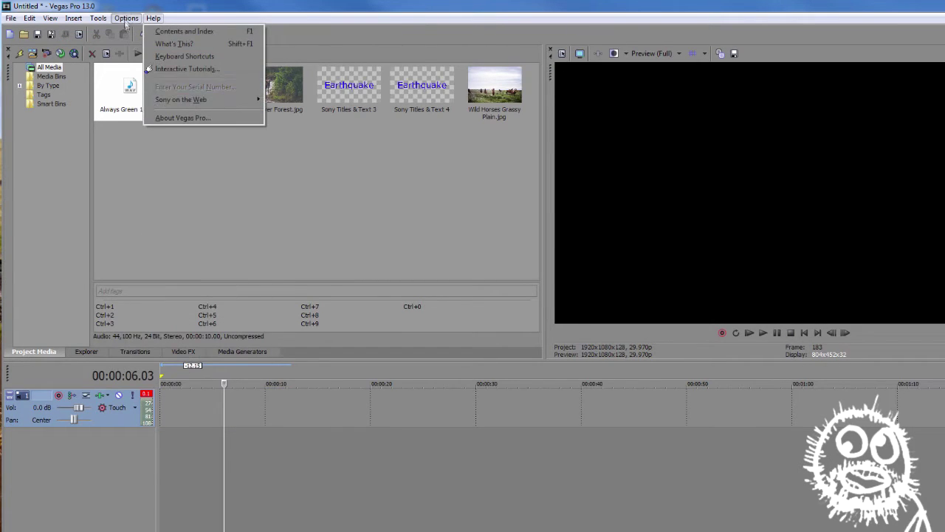
left_click(143, 383)
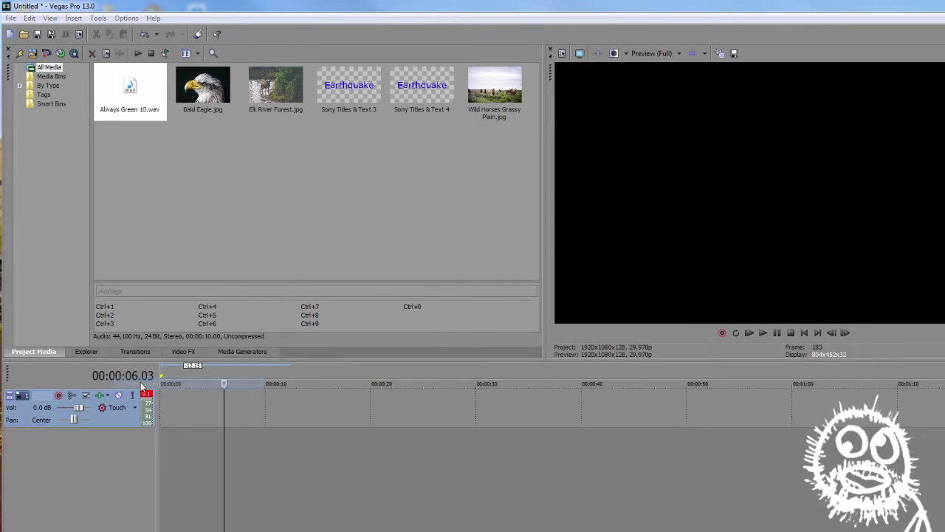
left_click(445, 98)
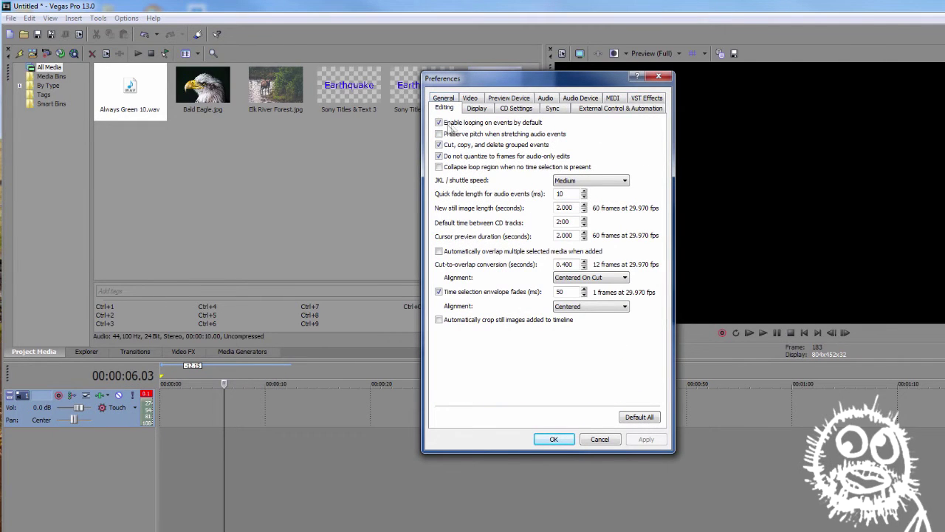
left_click(440, 134)
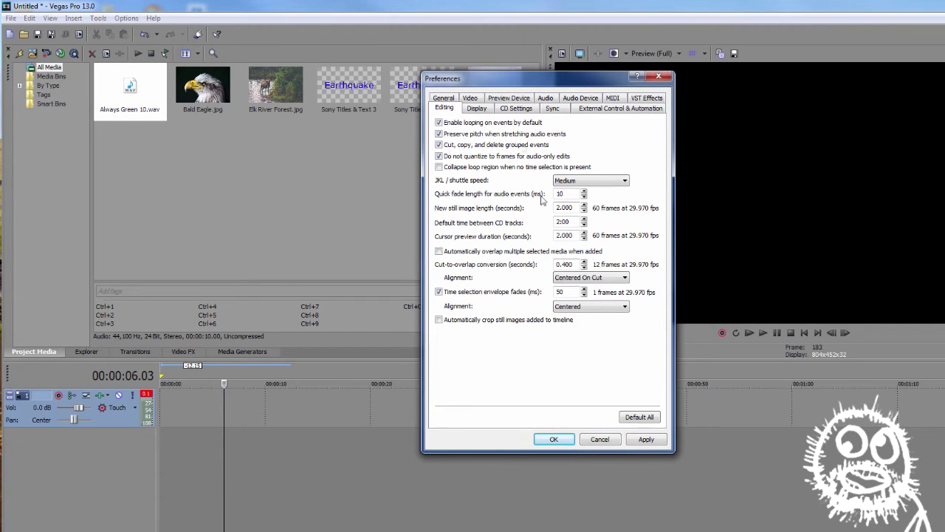
left_click(641, 440)
left_click(554, 440)
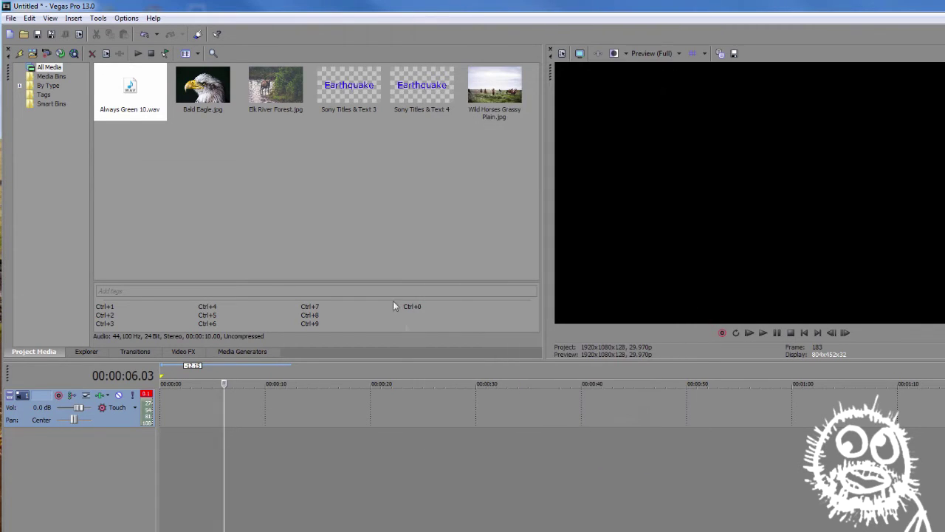
Step: Add Always Green 10.wav to the start of the empty audio track and play it briefly at its original length
left_click_drag(128, 111, 164, 416)
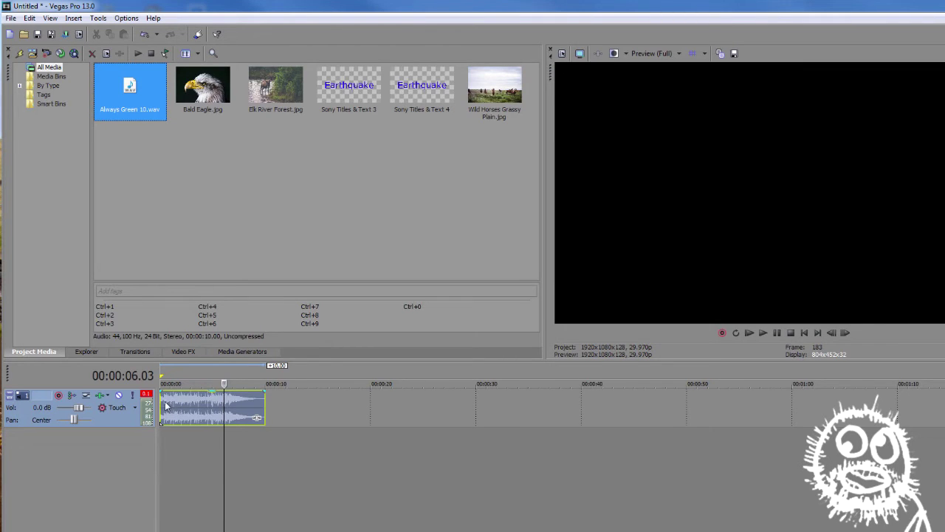
left_click(164, 401)
key("space")
key("space")
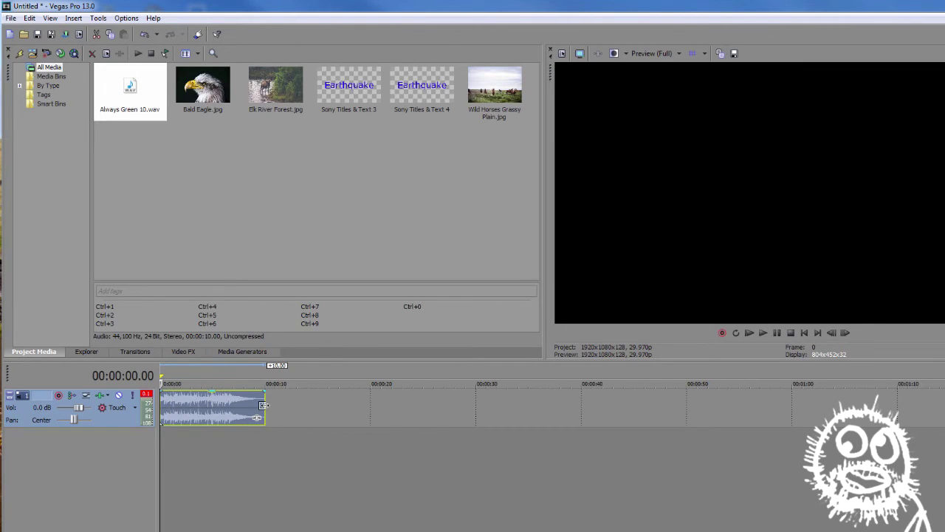
Step: Time-stretch the audio event to about 13 and about 19 seconds, playing it after each stretch to judge its pitch
left_click_drag(264, 405, 298, 407)
key("space")
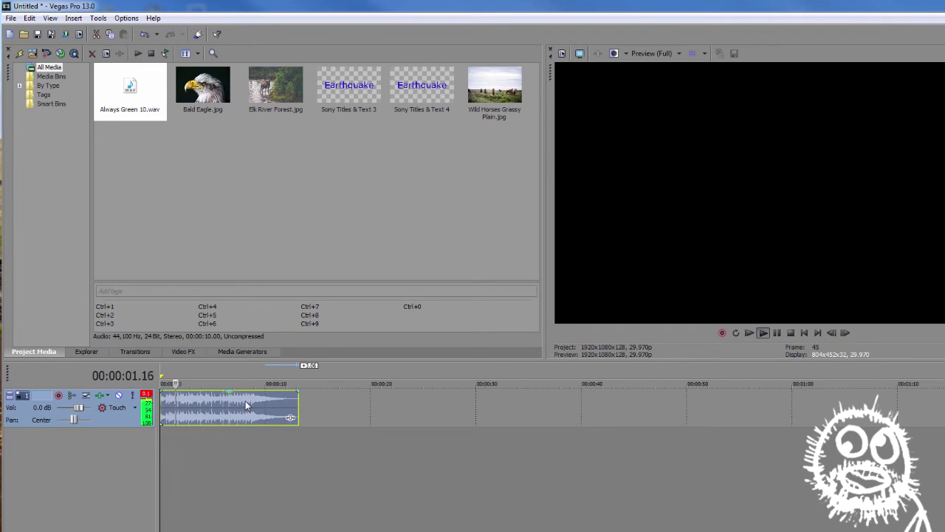
key("space")
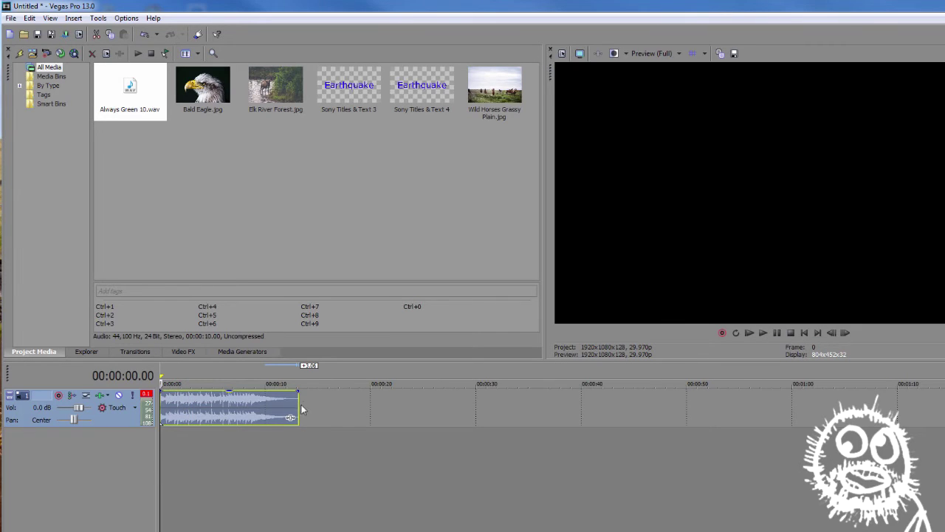
left_click_drag(298, 403, 362, 403)
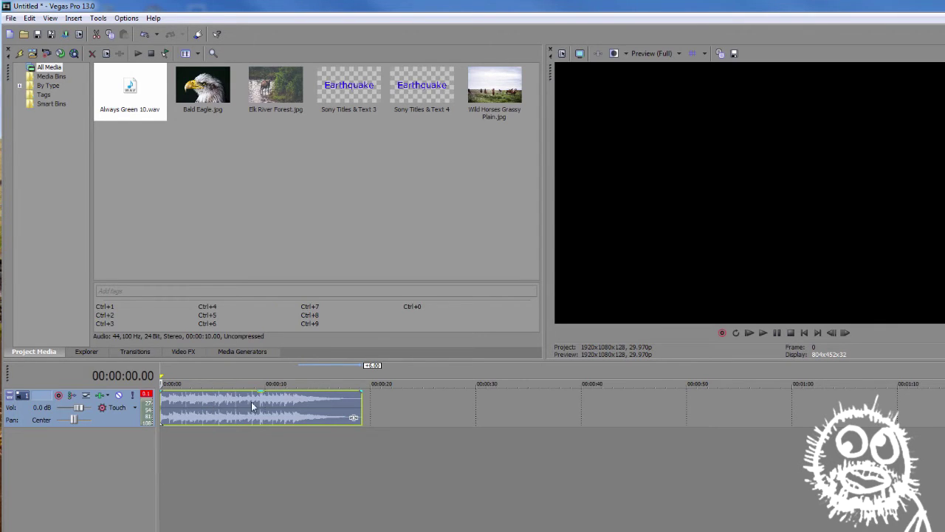
key("space")
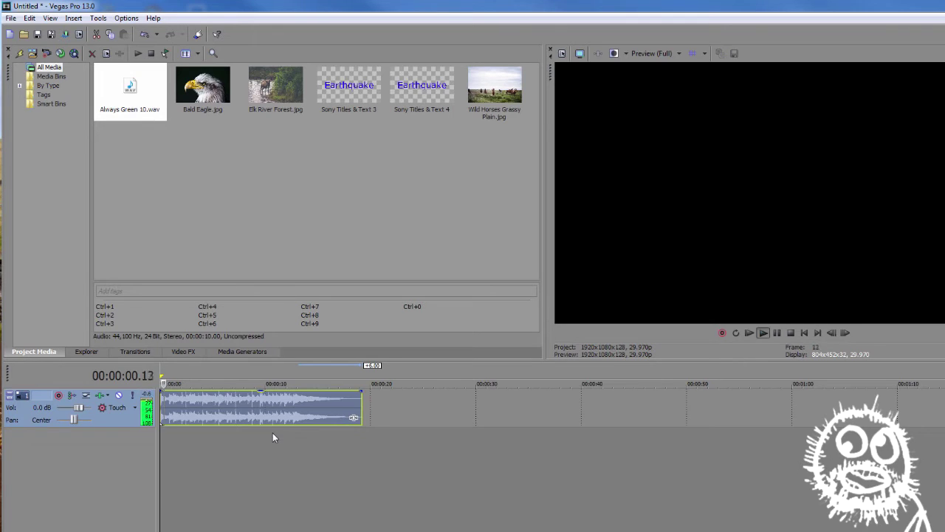
key("space")
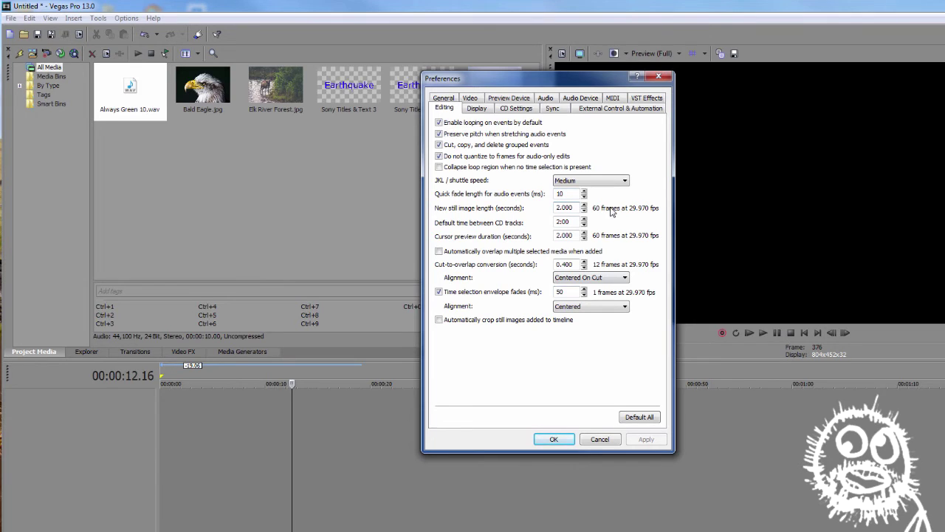
Step: Close the preferences and add Always Green 10.wav and Bald Eagle.jpg on separate tracks at the start of the timeline
left_click(568, 443)
left_click_drag(130, 89, 161, 413)
left_click_drag(214, 89, 165, 394)
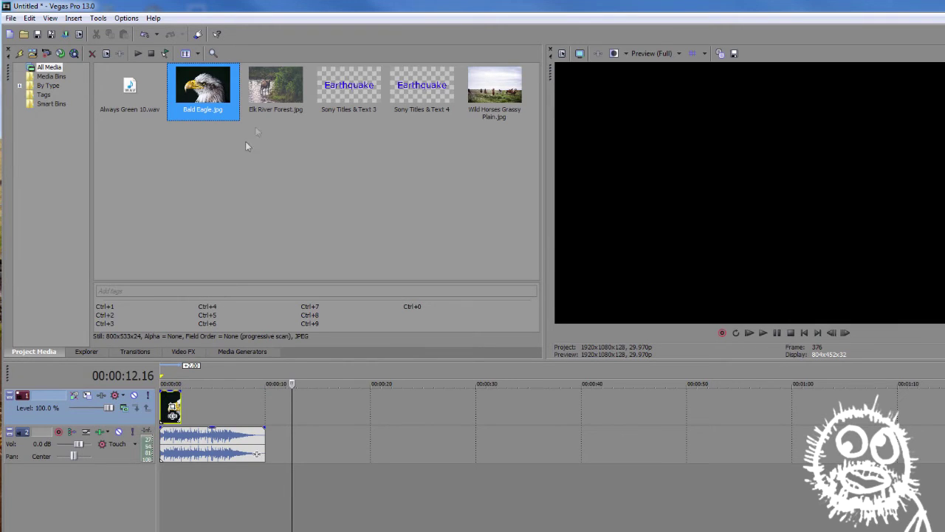
Step: Place Elk River Forest.jpg directly after the eagle still on the video track, followed by Wild Horses Grassy Plain.jpg
left_click_drag(276, 92, 201, 406)
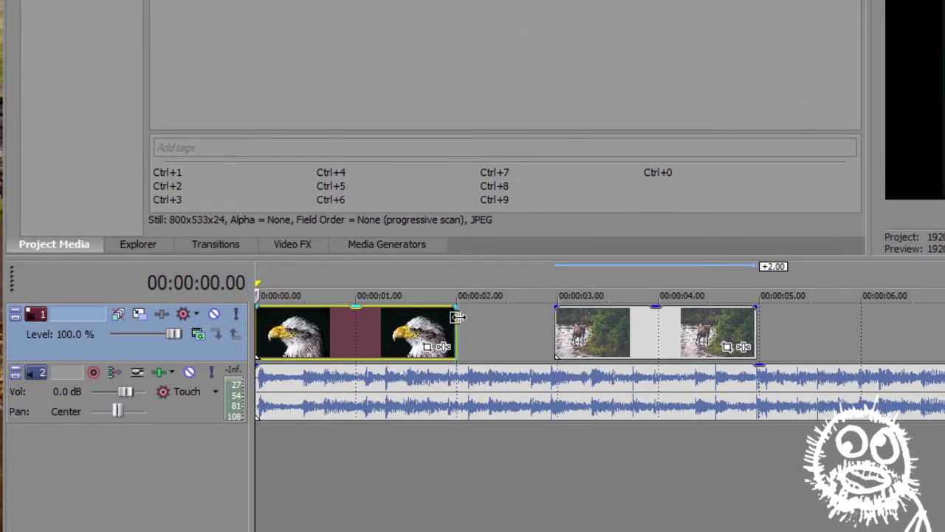
left_click(354, 360)
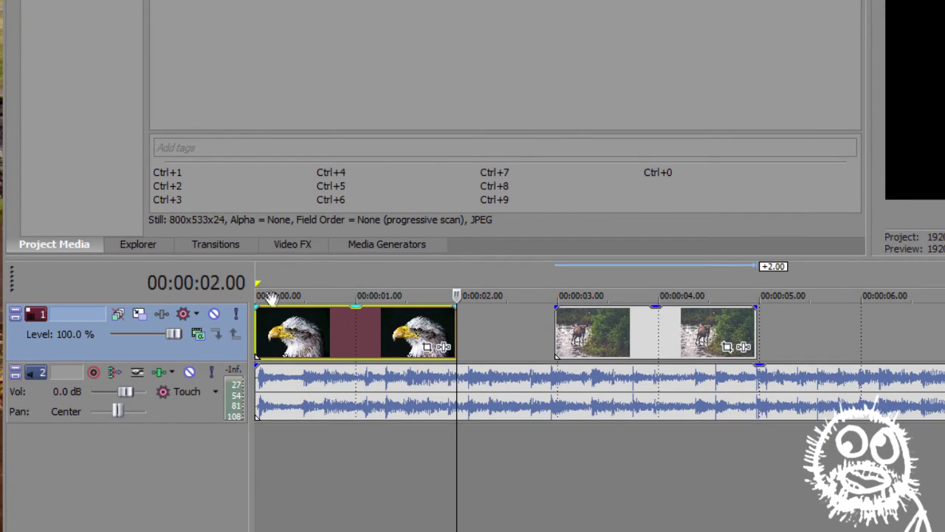
left_click(656, 344)
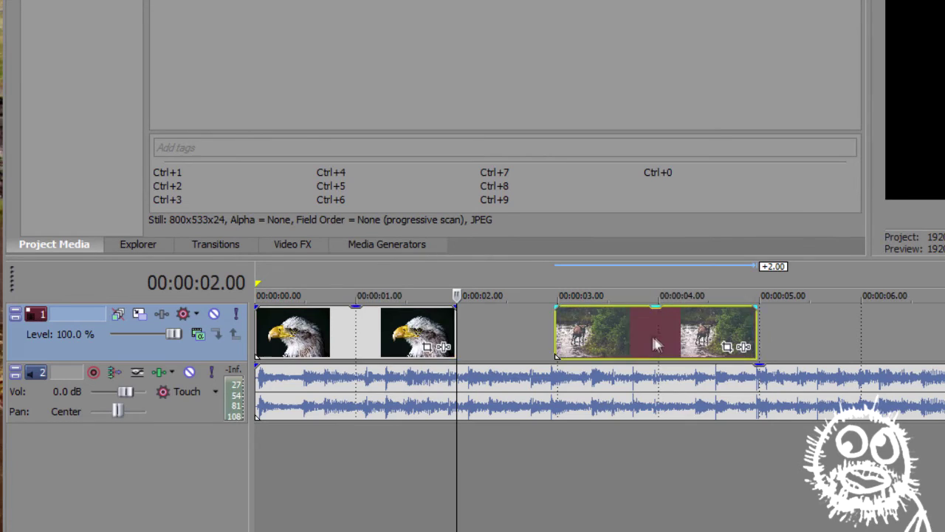
left_click_drag(656, 344, 560, 330)
left_click_drag(711, 141, 671, 338)
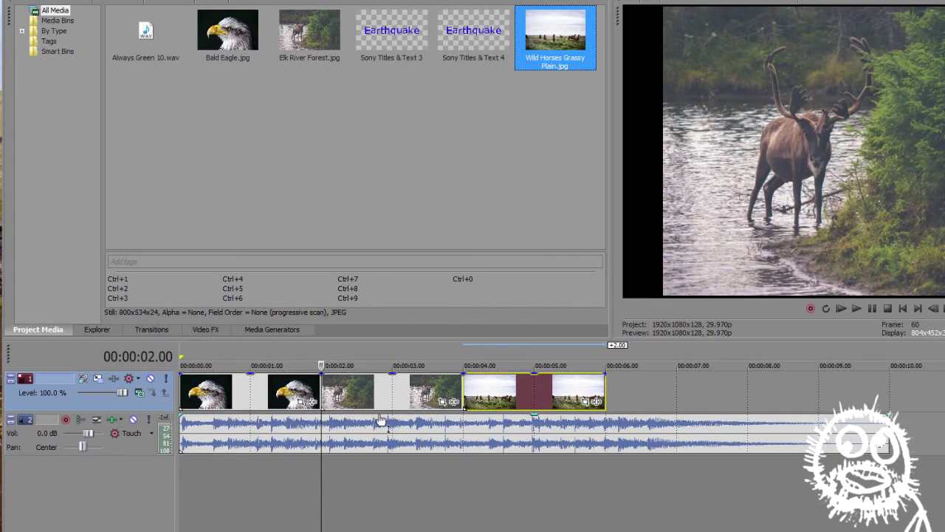
Step: Delete the wild horses and elk stills from the video track, keeping only the eagle still
left_click(246, 399)
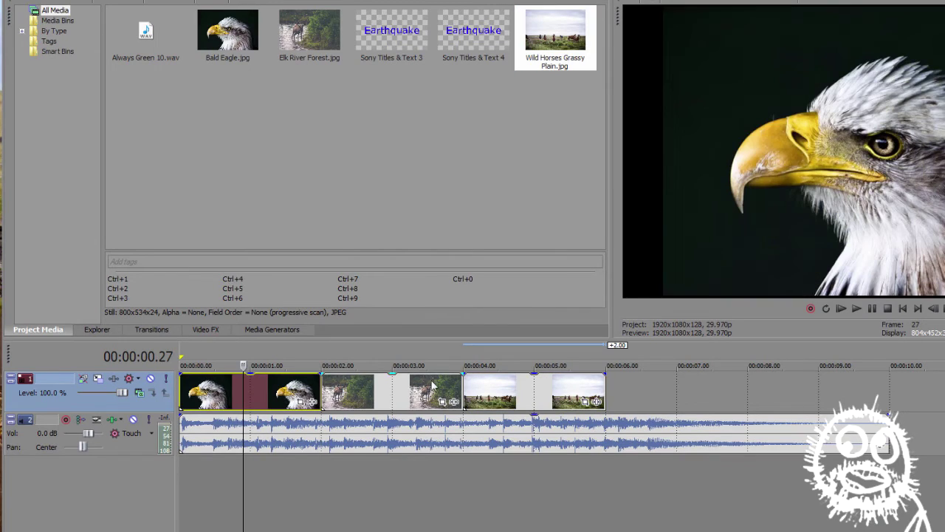
left_click(494, 388)
key("Delete")
left_click(375, 389)
key("Delete")
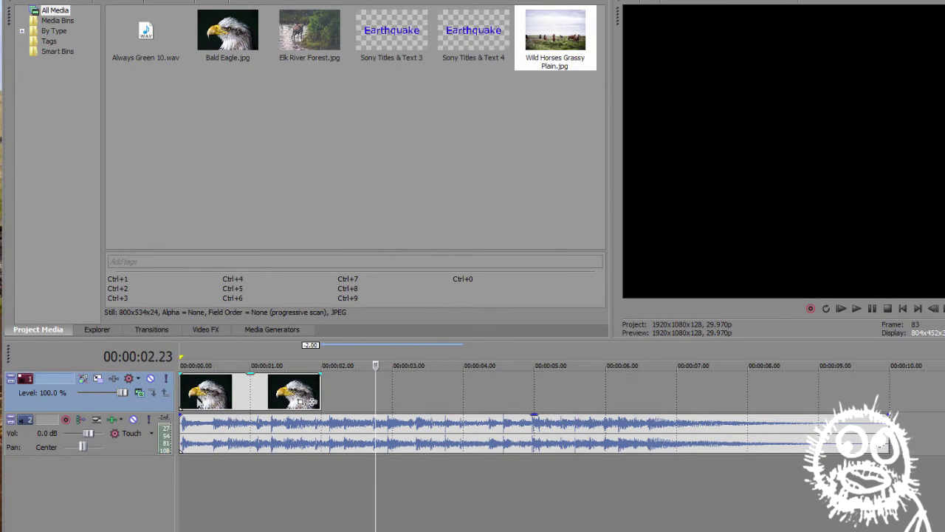
Step: Play the music to pick a cut point, and extend the Bald Eagle event to end at 00:00:03.10
left_click(189, 395)
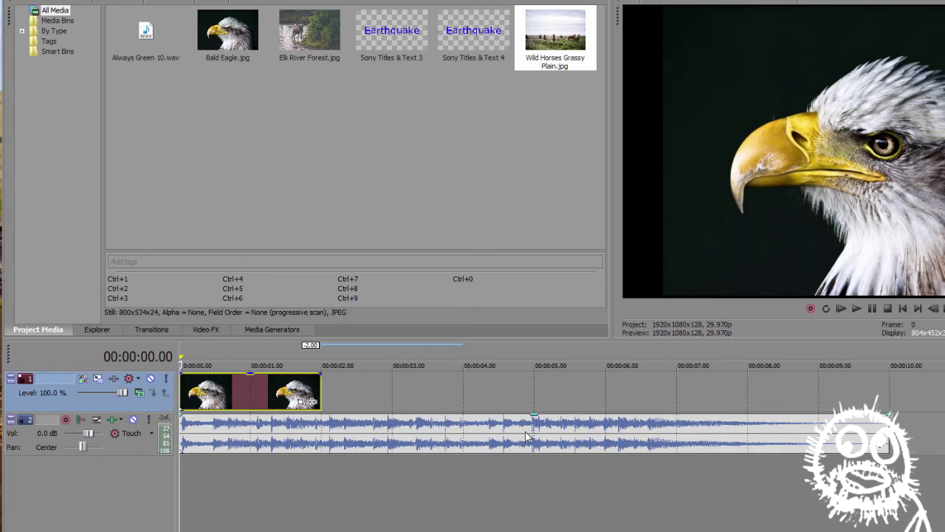
key("space")
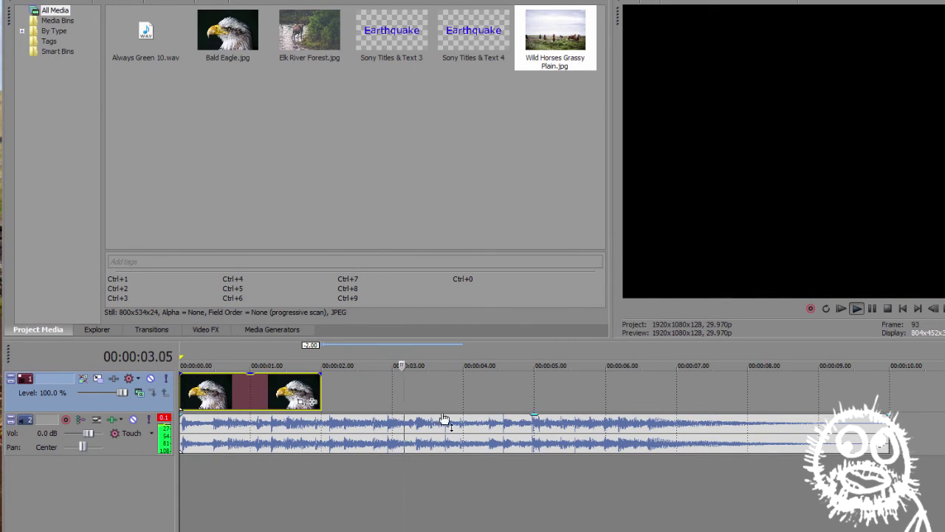
left_click(414, 385)
left_click_drag(416, 387, 416, 387)
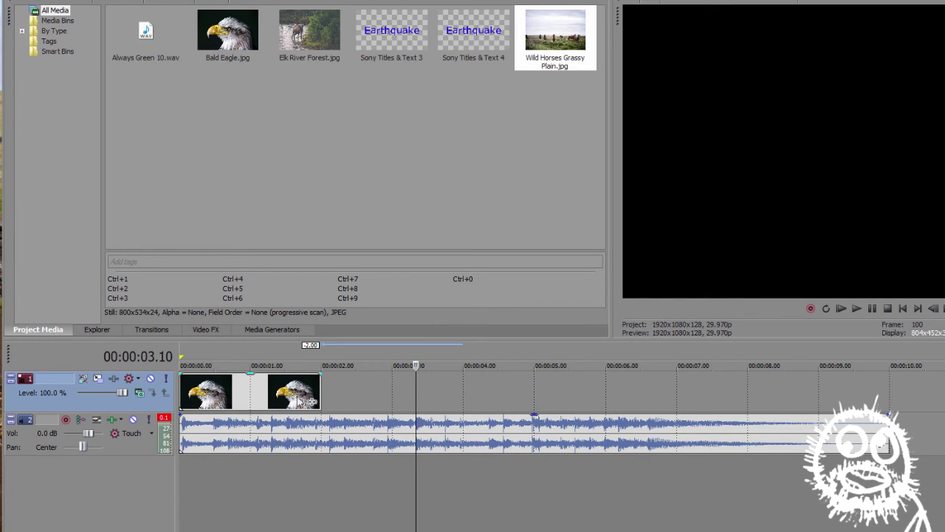
left_click_drag(320, 391, 416, 385)
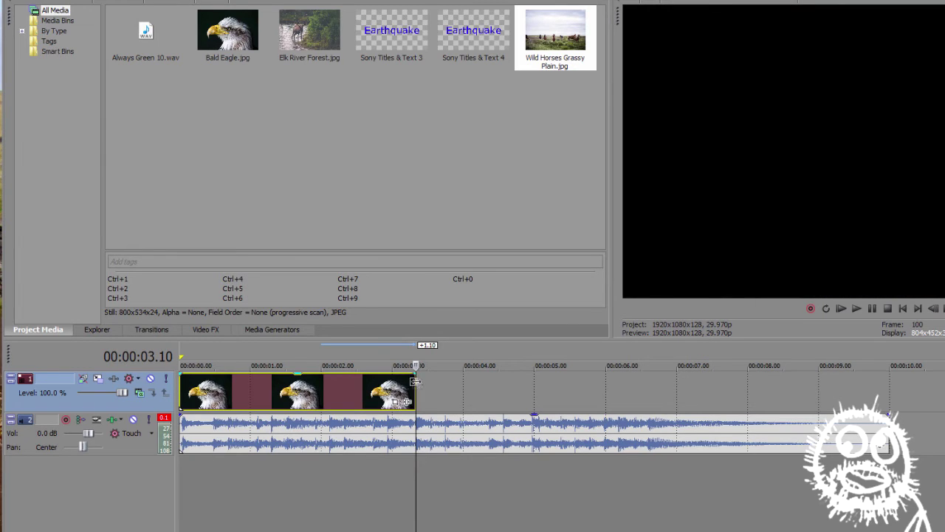
scroll(412, 386, "up", 4)
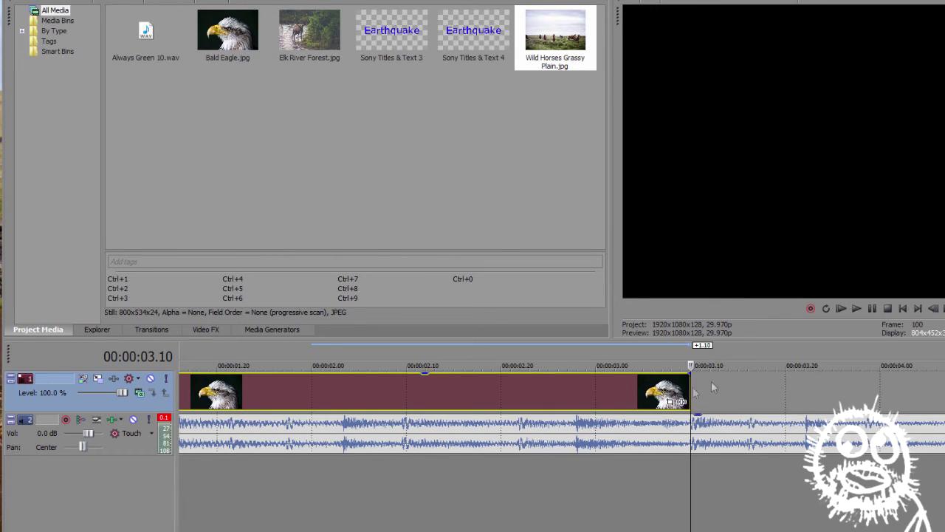
scroll(687, 391, "down", 5)
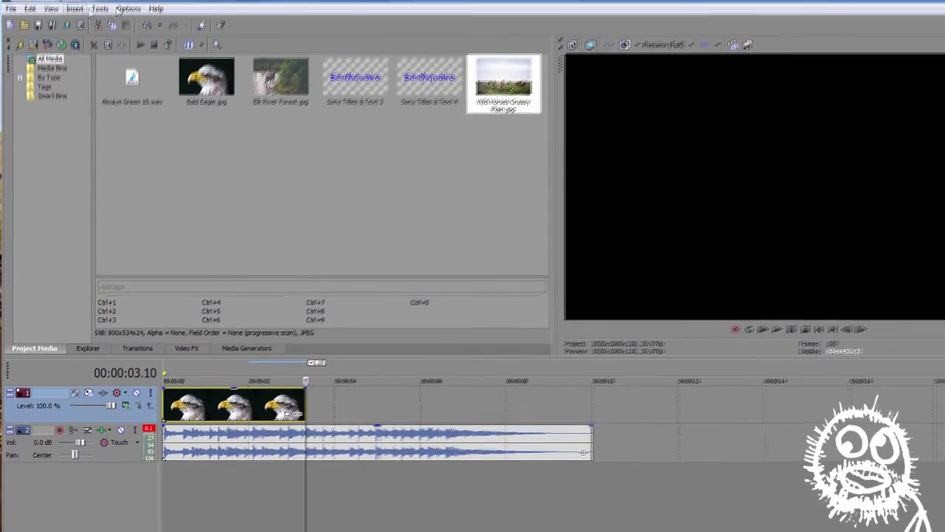
Step: Open the editing preferences and set the new still image length to 3 seconds
left_click(124, 19)
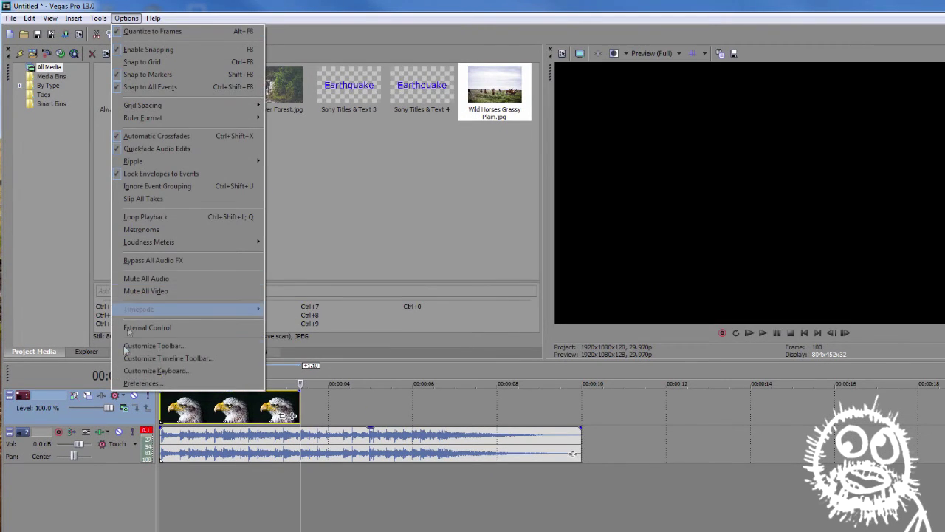
left_click(148, 385)
left_click(444, 99)
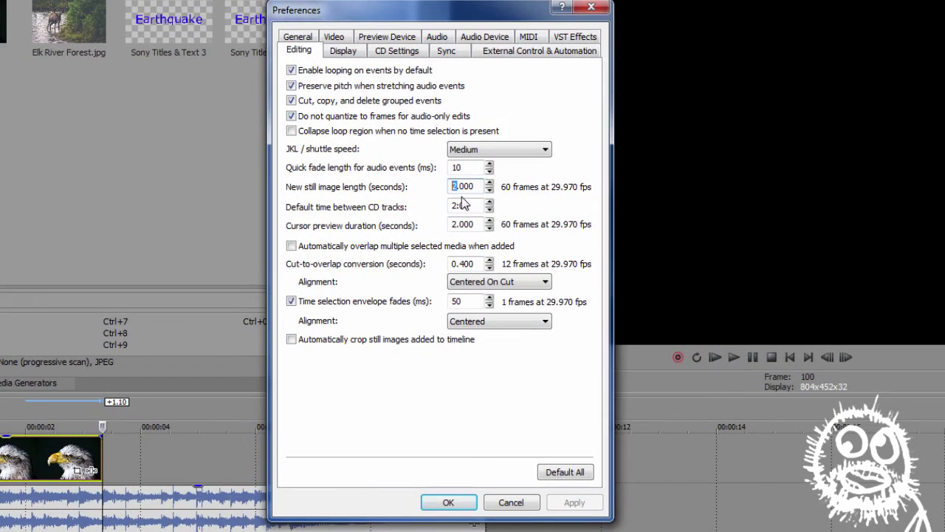
left_click(561, 207)
key("BackSpace")
type("3")
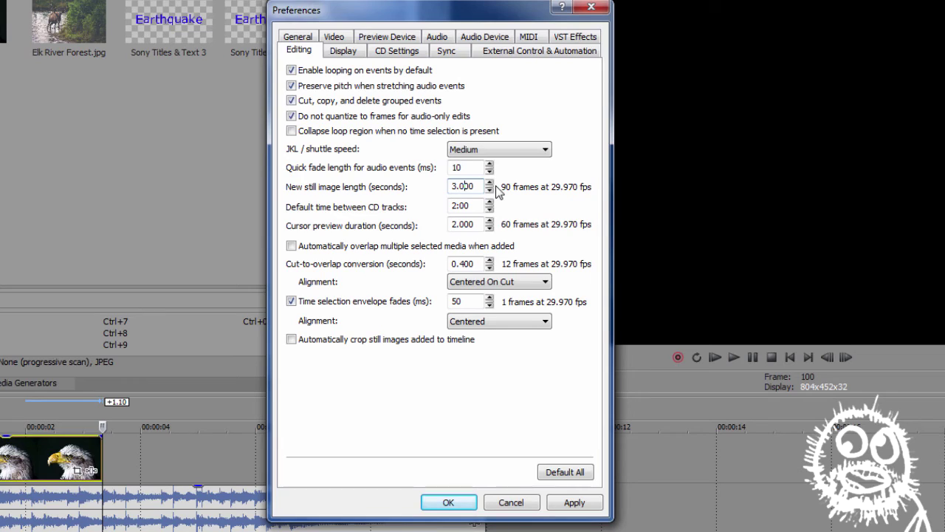
Step: Fine-tune the new still image length to 3.350 seconds, trying different decimals, and accept the preferences
key("BackSpace")
type("1")
key("BackSpace")
type("4")
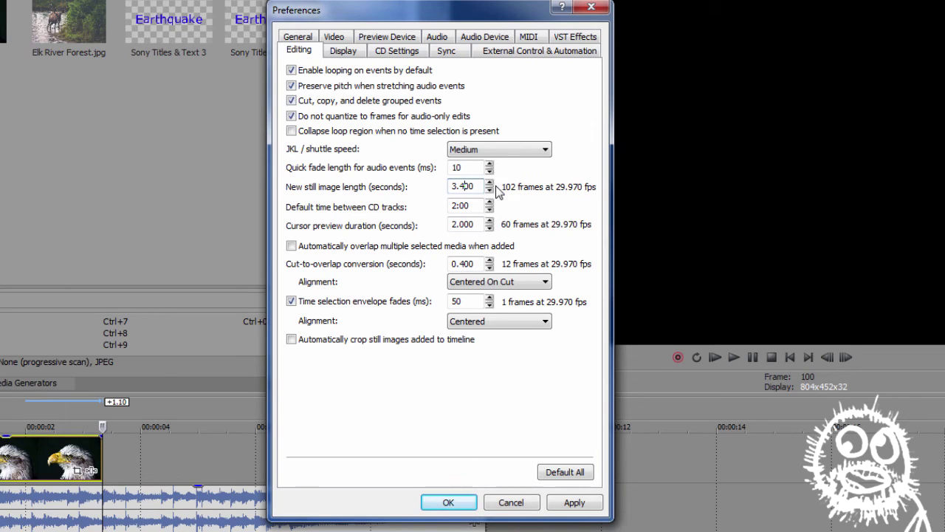
key("BackSpace")
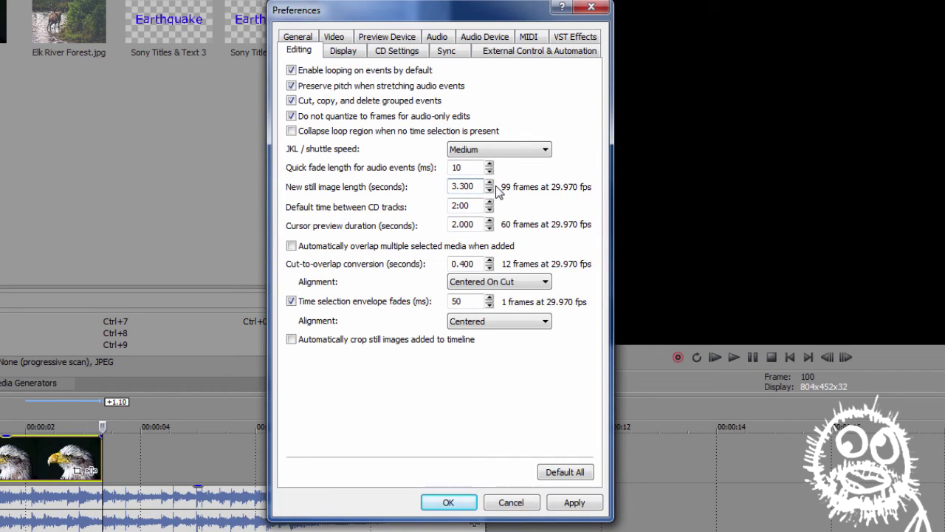
key("BackSpace")
type("5")
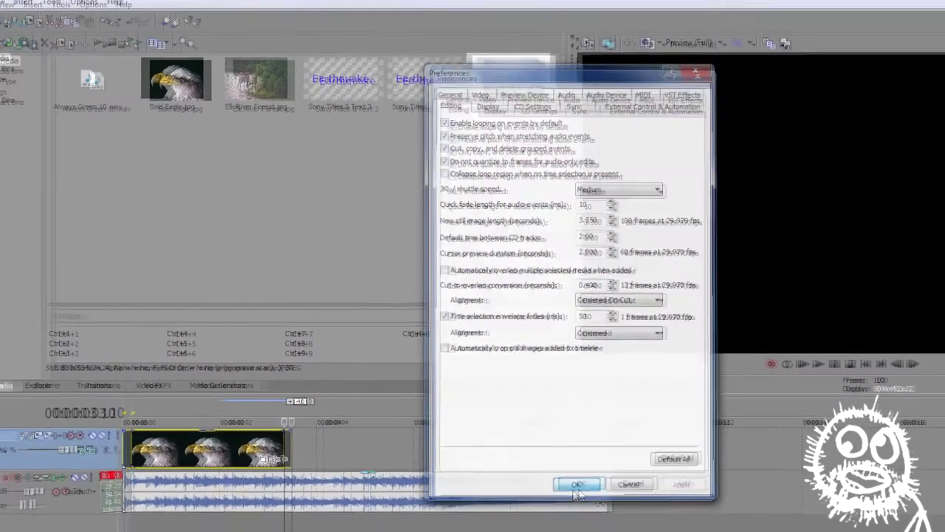
left_click(448, 502)
Step: Place Elk River Forest.jpg and Wild Horses Grassy Plain.jpg back to back after the eagle still, and play the timeline from the start
left_click_drag(303, 96, 186, 440)
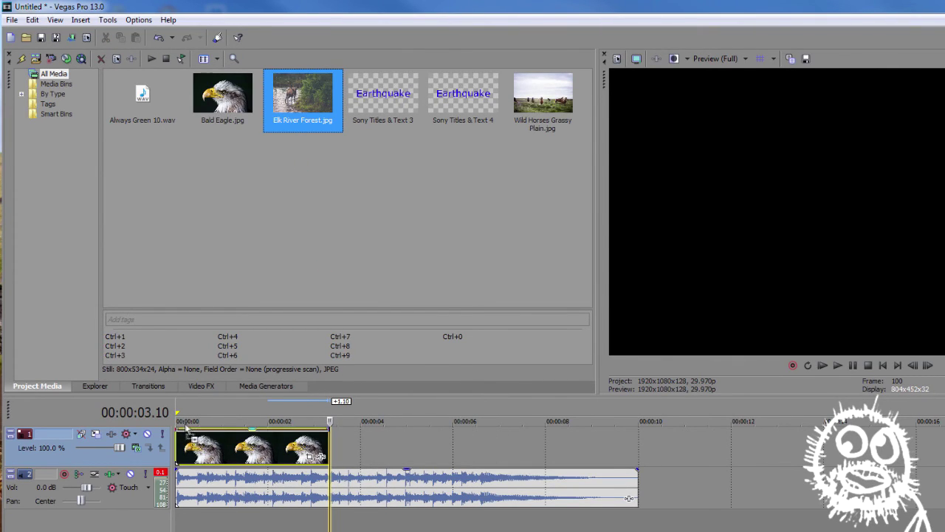
left_click_drag(255, 450, 334, 445)
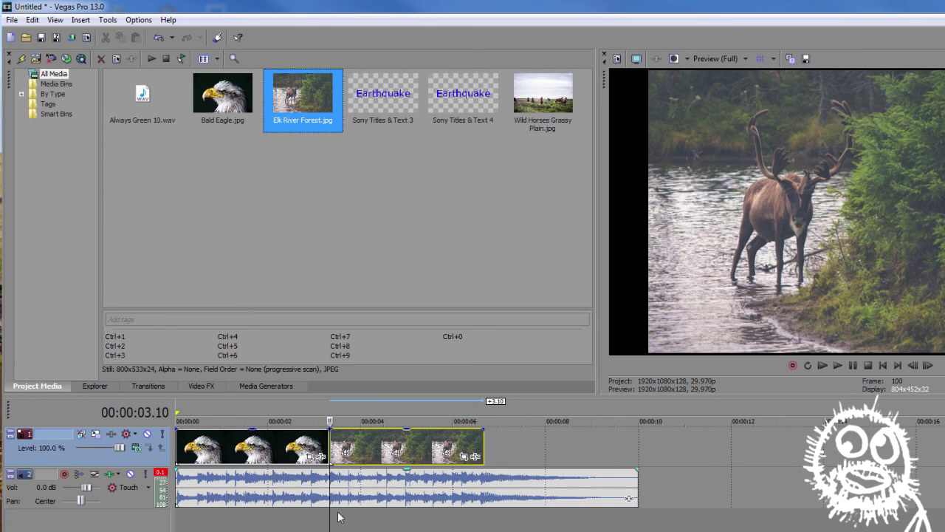
left_click_drag(542, 110, 552, 463)
key("ctrl+Home")
key("space")
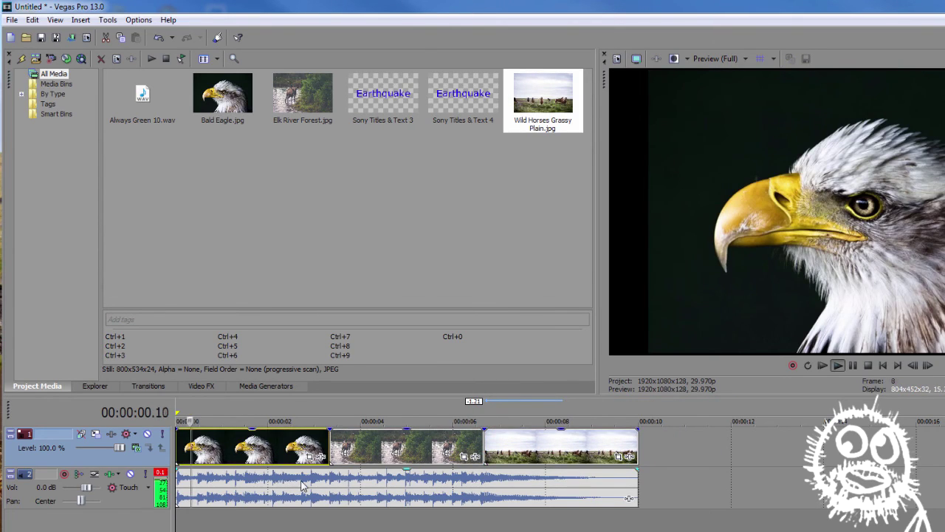